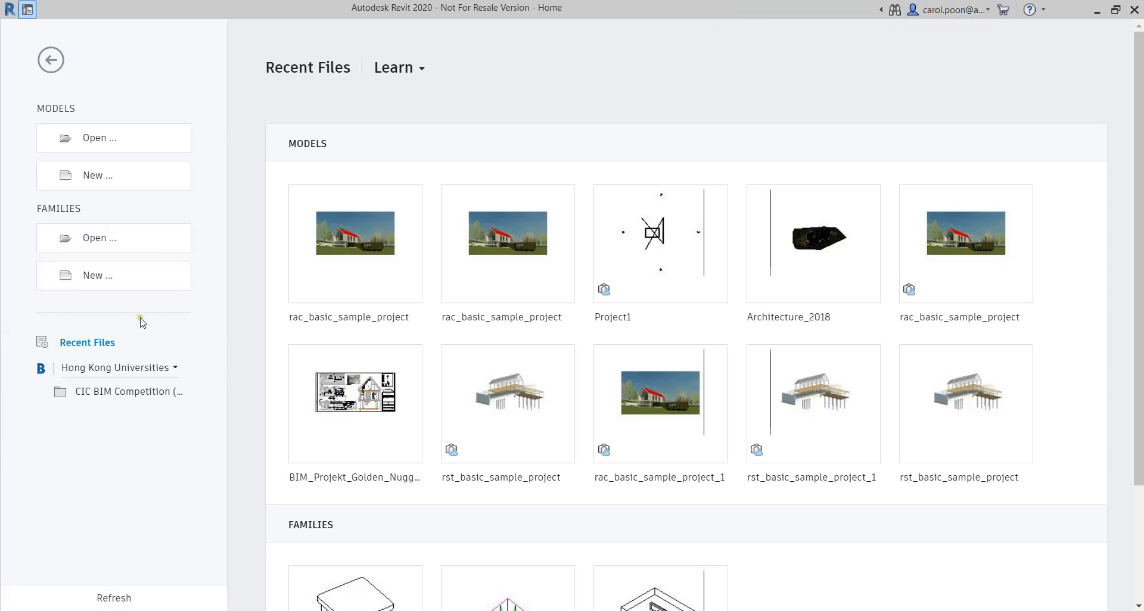
# Open the recent rac_basic_sample_project model and enable collaboration for it in BIM 360 Document Management
pyautogui.click(105, 601)
pyautogui.click(364, 240)
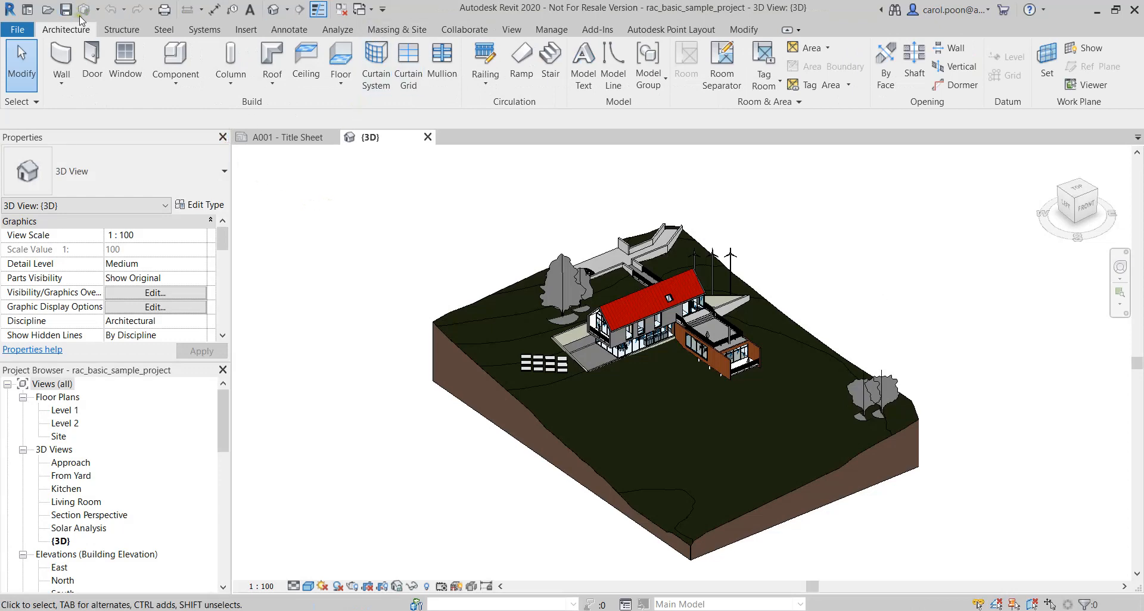
pyautogui.click(472, 31)
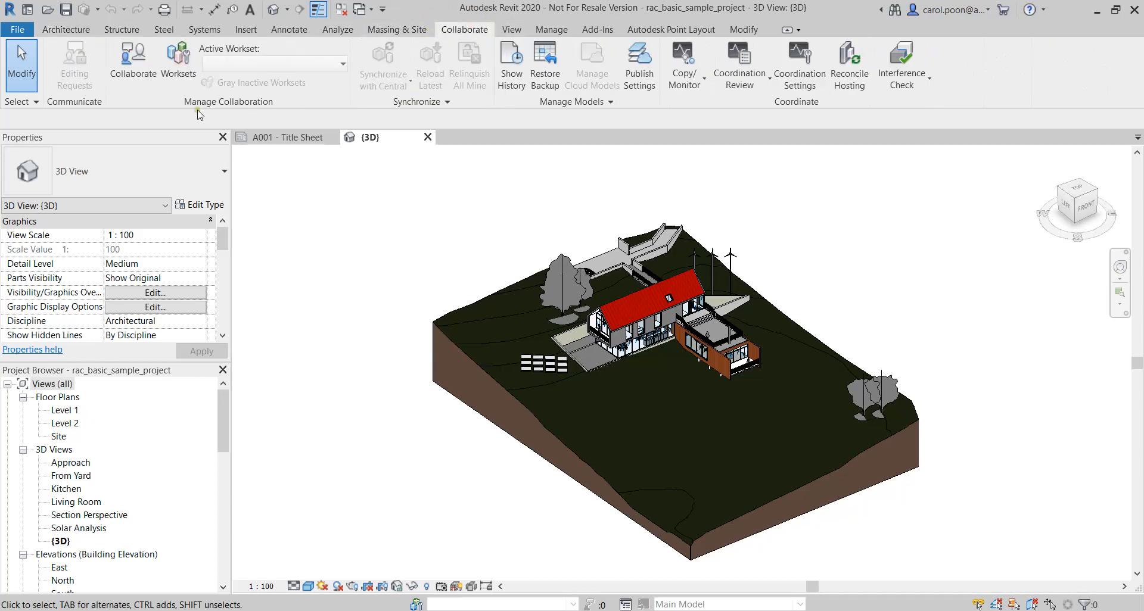
pyautogui.click(129, 68)
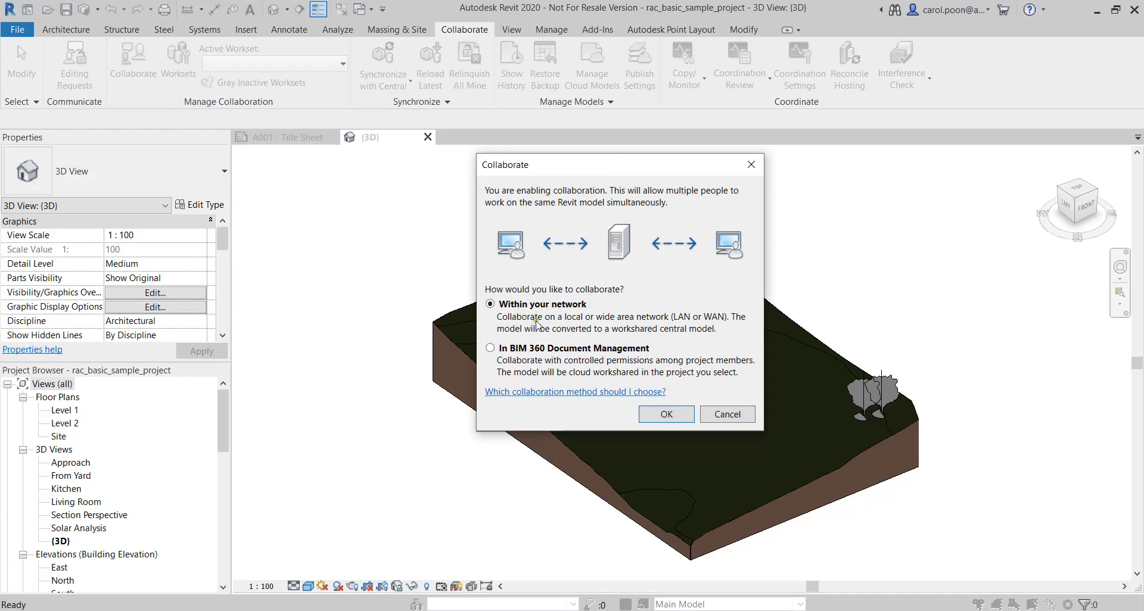
pyautogui.click(491, 348)
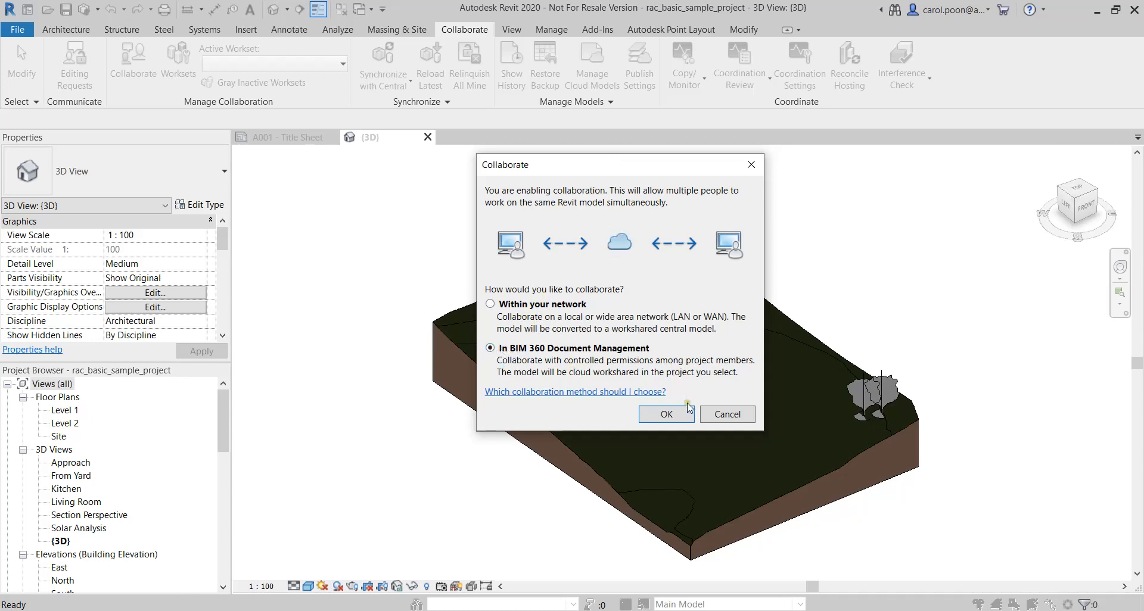
pyautogui.click(680, 419)
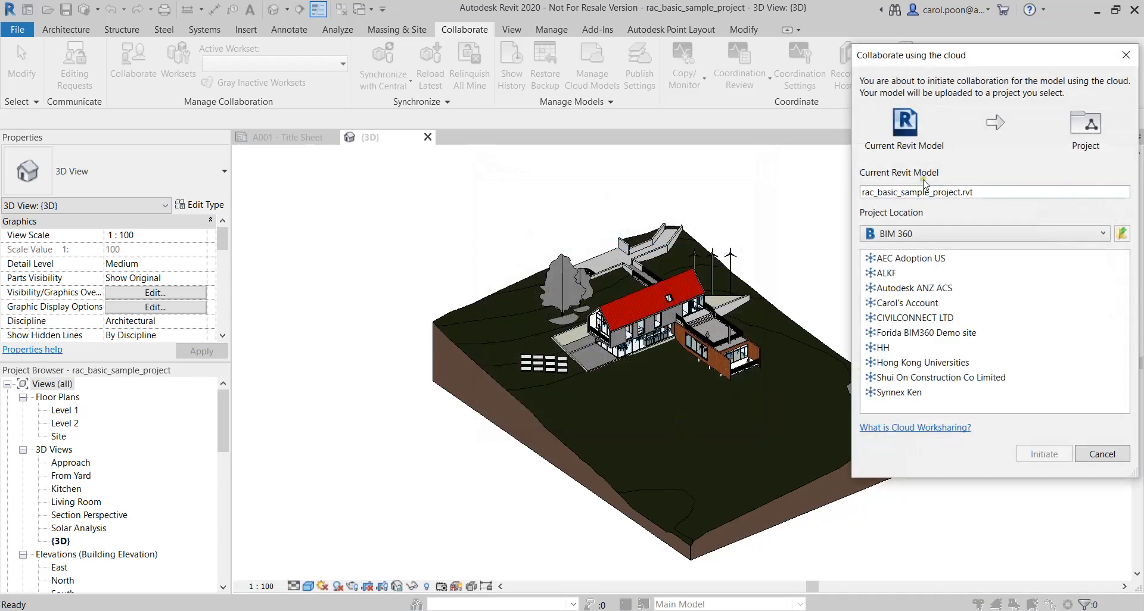
# Set the upload location to the Project Files folder of CIC BIM Competition (2020) under Hong Kong Universities
pyautogui.moveTo(951, 57); pyautogui.dragTo(559, 94)
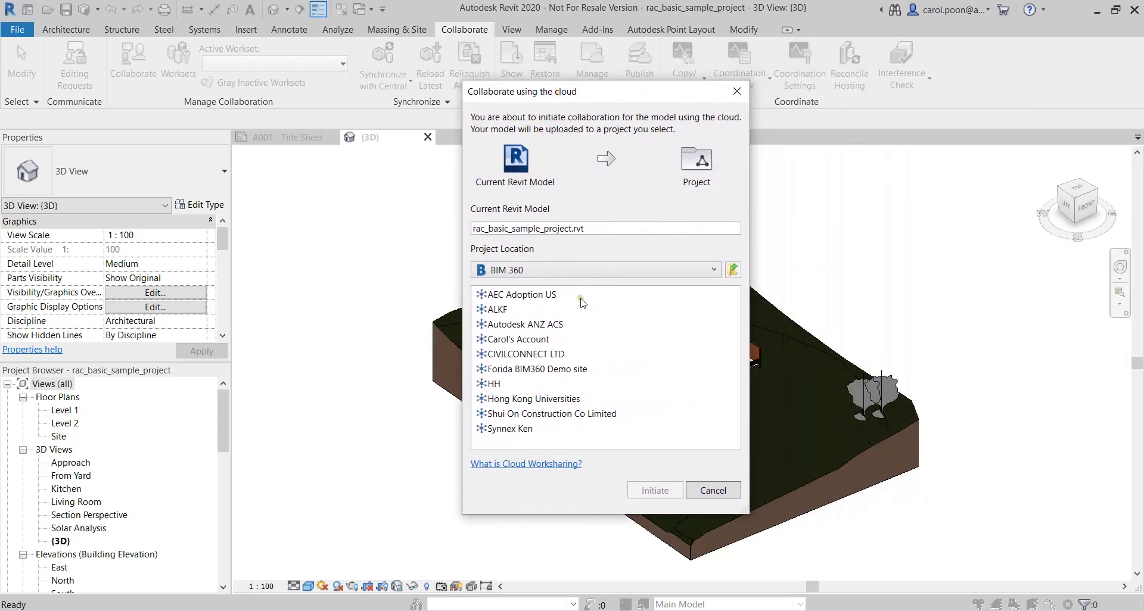
pyautogui.doubleClick(498, 400)
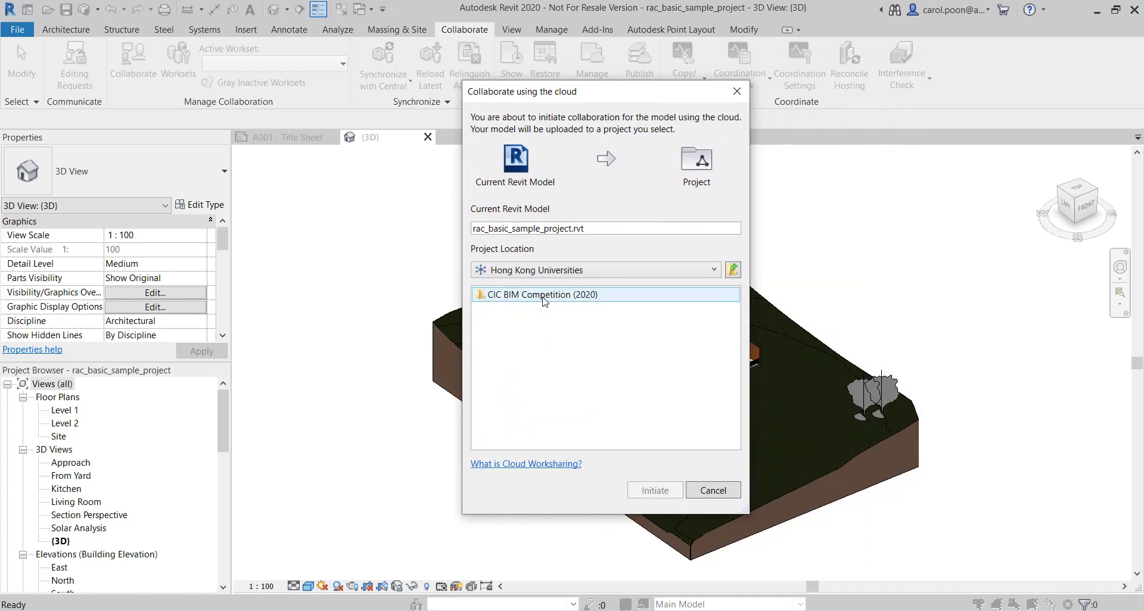
pyautogui.doubleClick(544, 296)
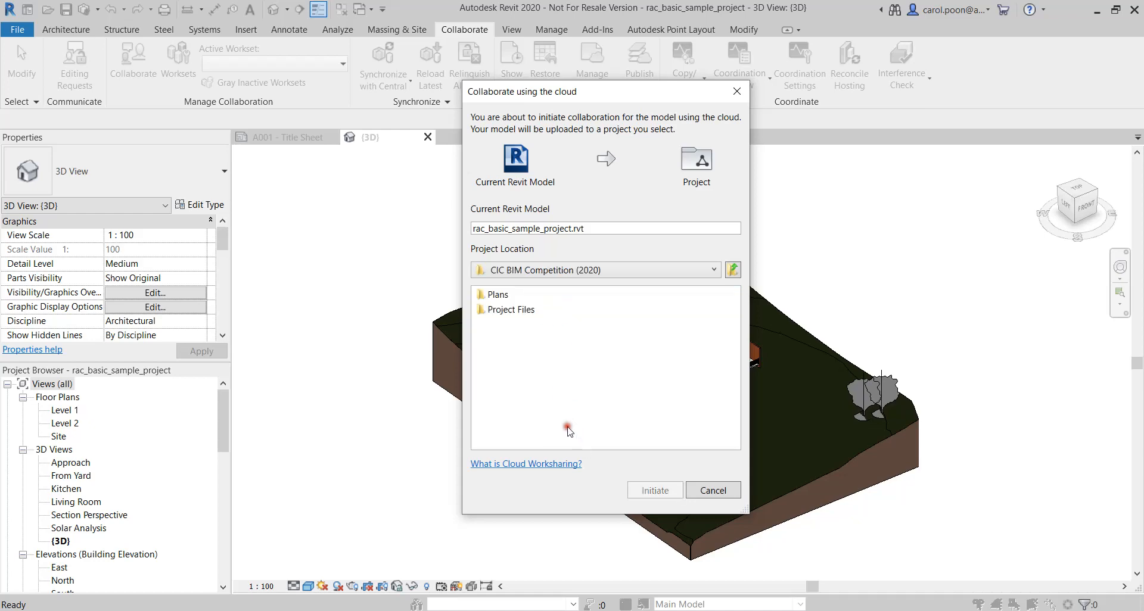
pyautogui.click(511, 311)
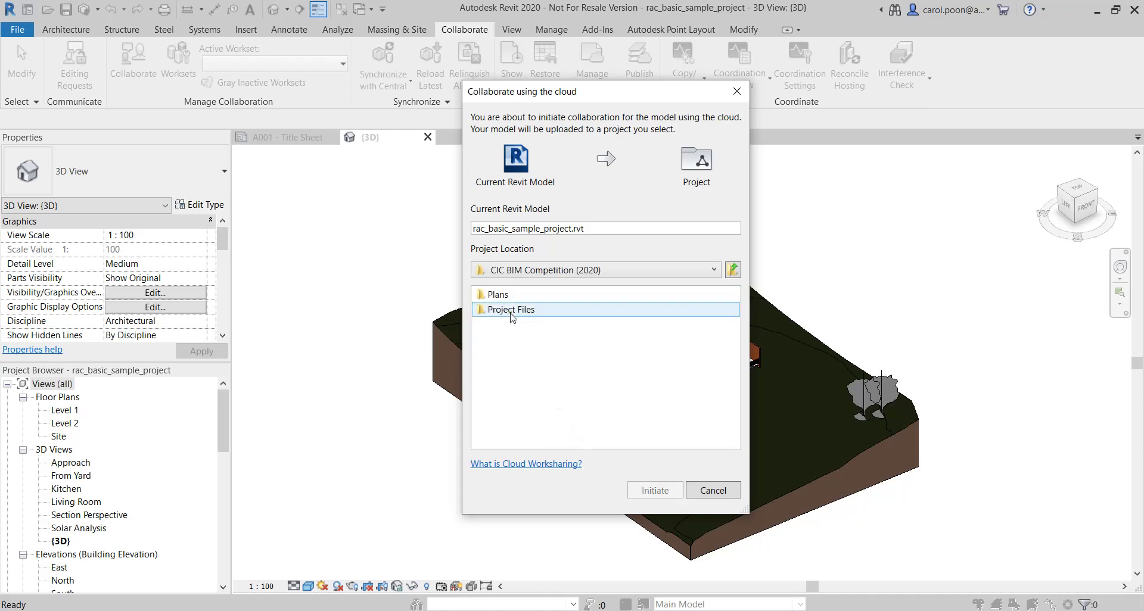
pyautogui.doubleClick(511, 312)
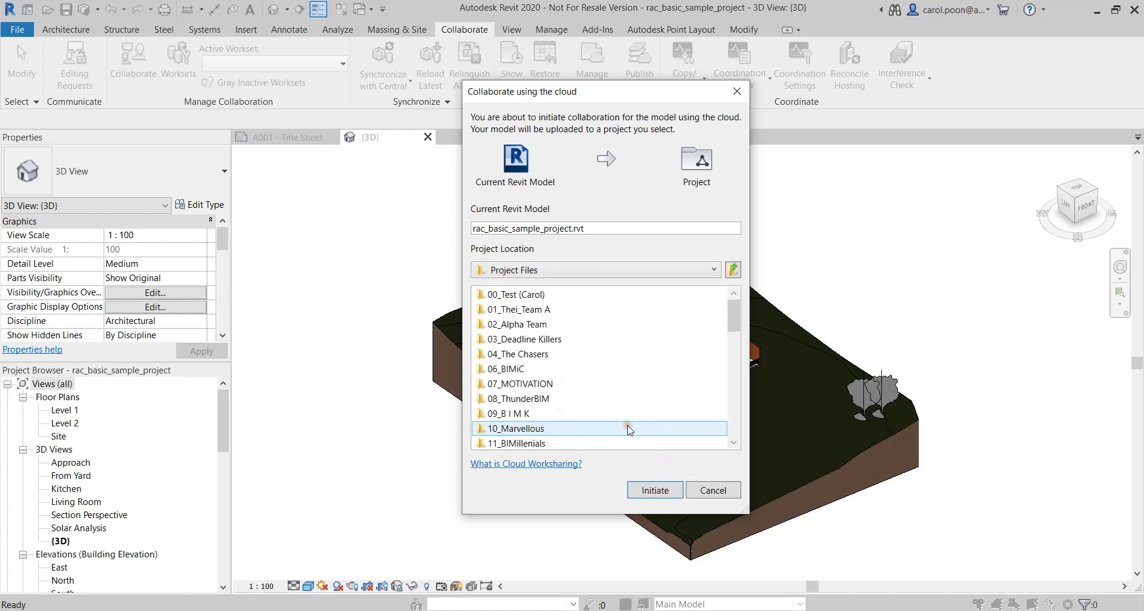
# Choose the 00_Test folder as the destination and initiate cloud collaboration for the model
pyautogui.moveTo(735, 307)
pyautogui.mouseDown()
pyautogui.moveTo(735, 334)
pyautogui.moveTo(727, 301)
pyautogui.mouseUp()
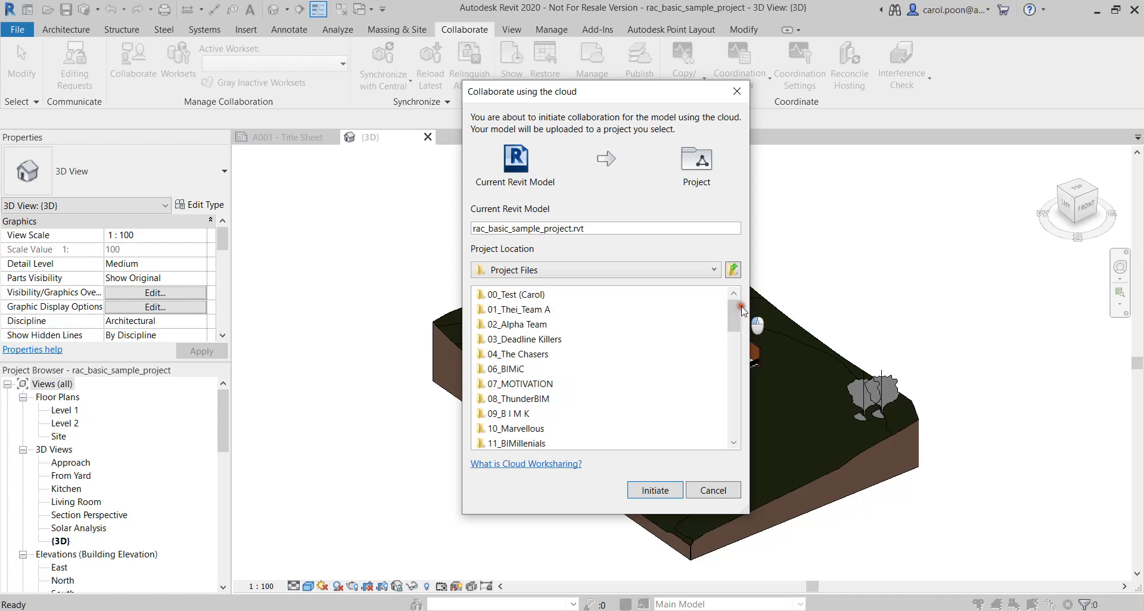
pyautogui.moveTo(734, 305)
pyautogui.mouseDown()
pyautogui.moveTo(725, 440)
pyautogui.moveTo(725, 303)
pyautogui.mouseUp()
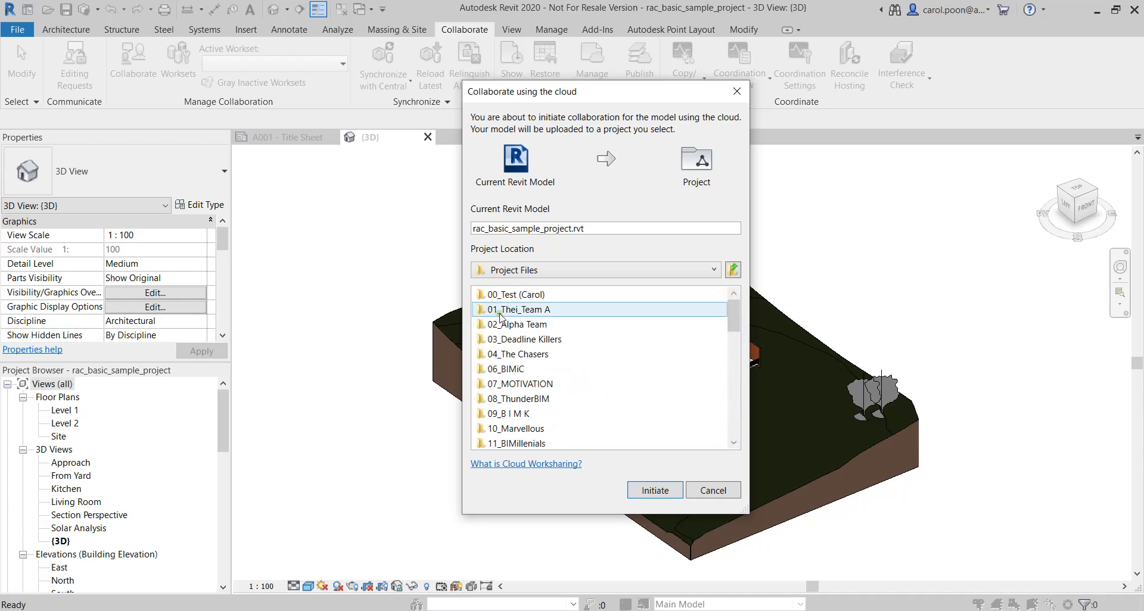
pyautogui.click(536, 312)
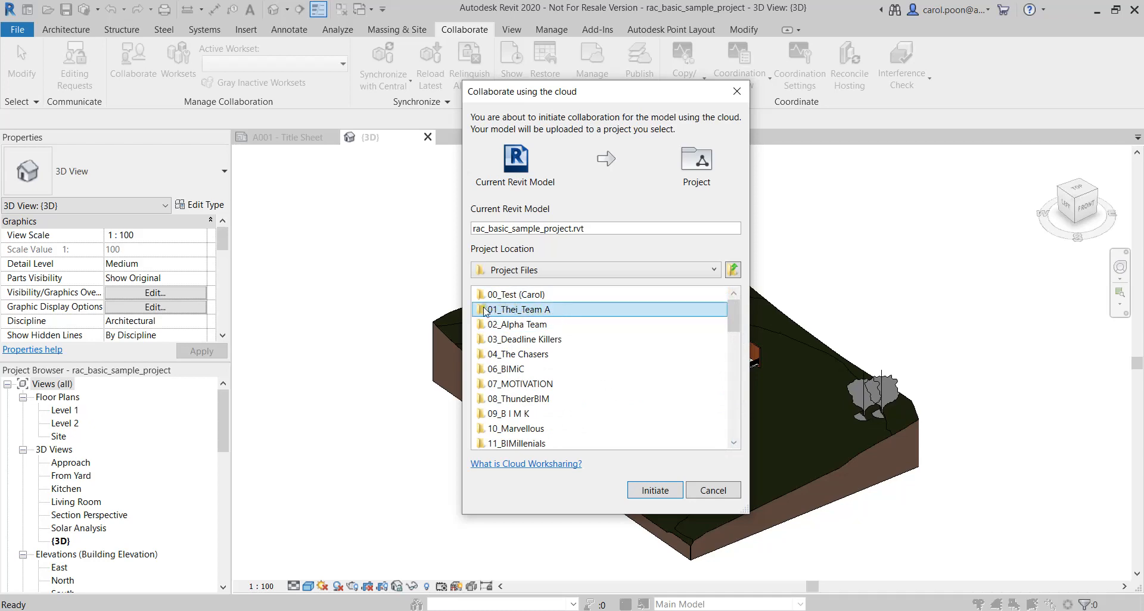
pyautogui.doubleClick(522, 298)
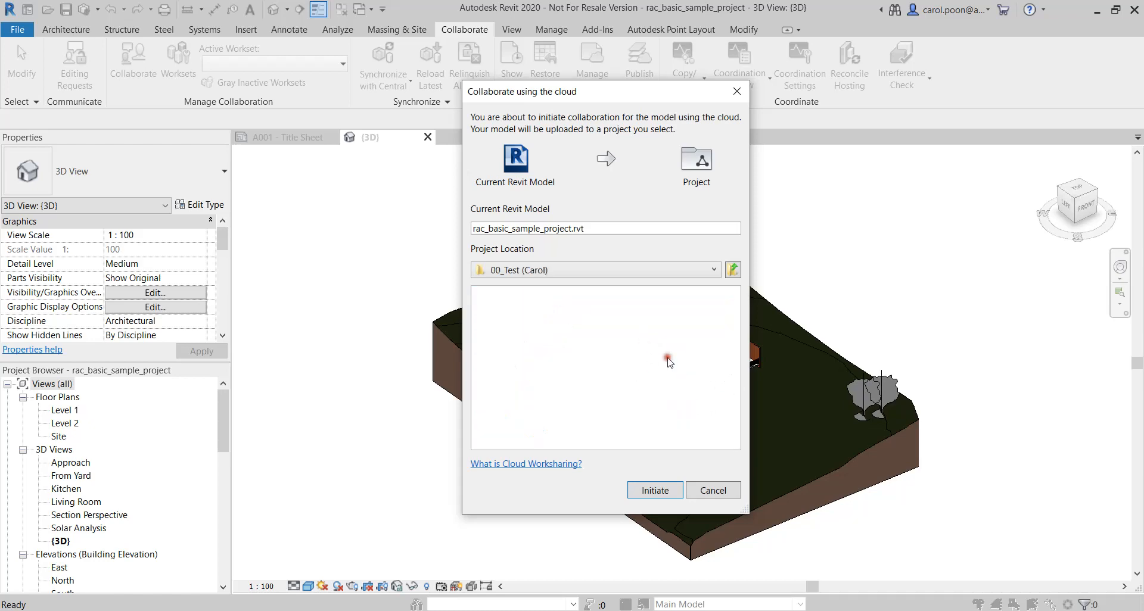
pyautogui.click(660, 494)
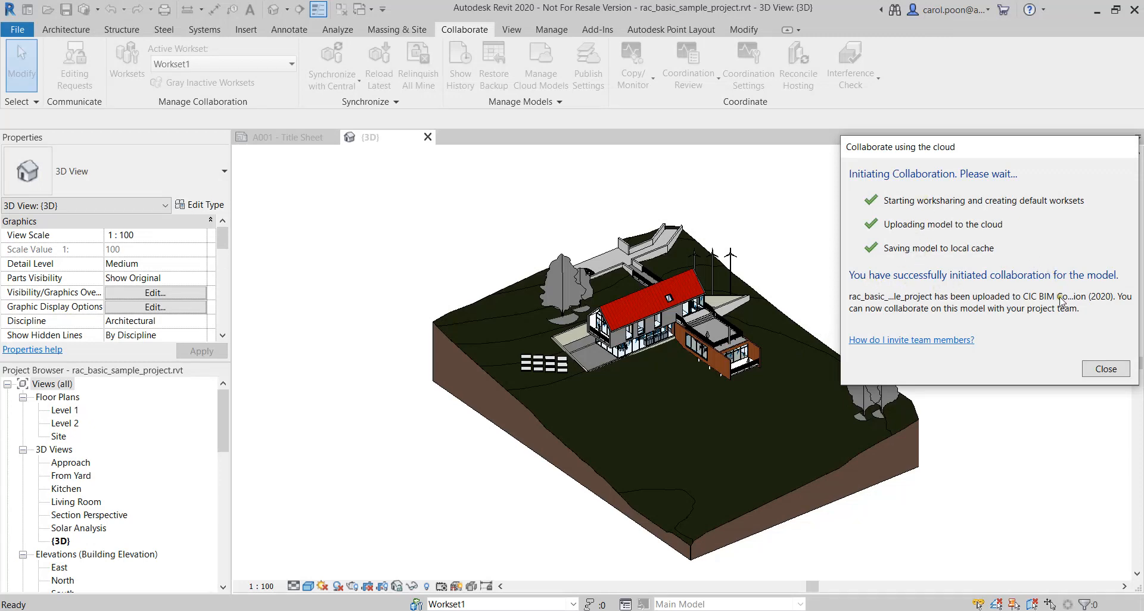
pyautogui.click(1116, 369)
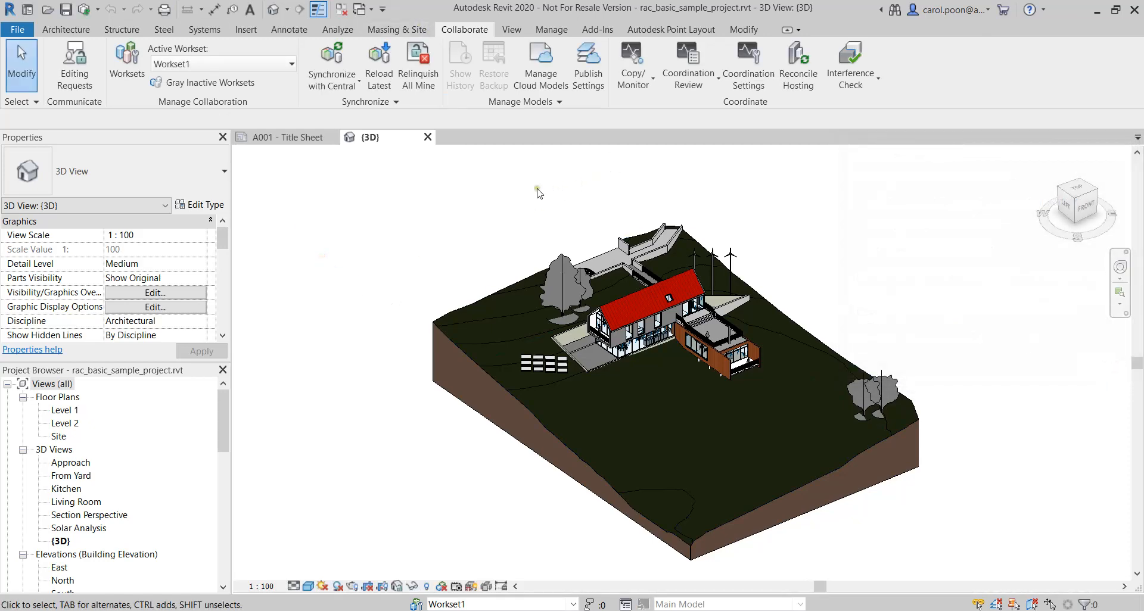
# Open the cloud model manager and inspect the models stored in the CIC BIM Competition (2020) project
pyautogui.moveTo(538, 191); pyautogui.dragTo(500, 170, button='middle')
pyautogui.moveTo(831, 250); pyautogui.dragTo(840, 257, button='middle')
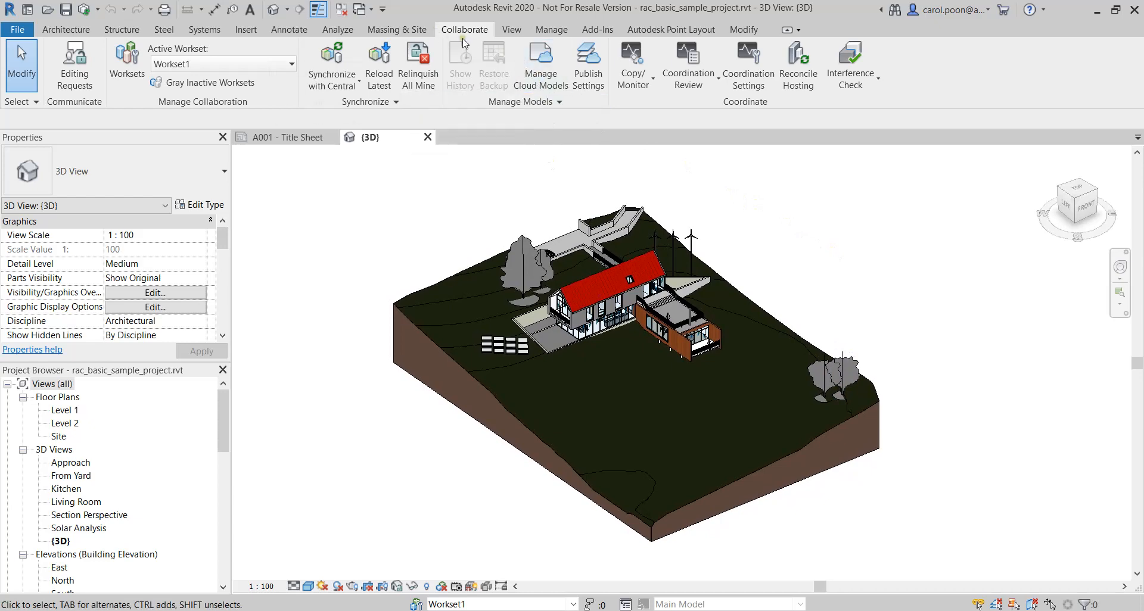
pyautogui.click(557, 83)
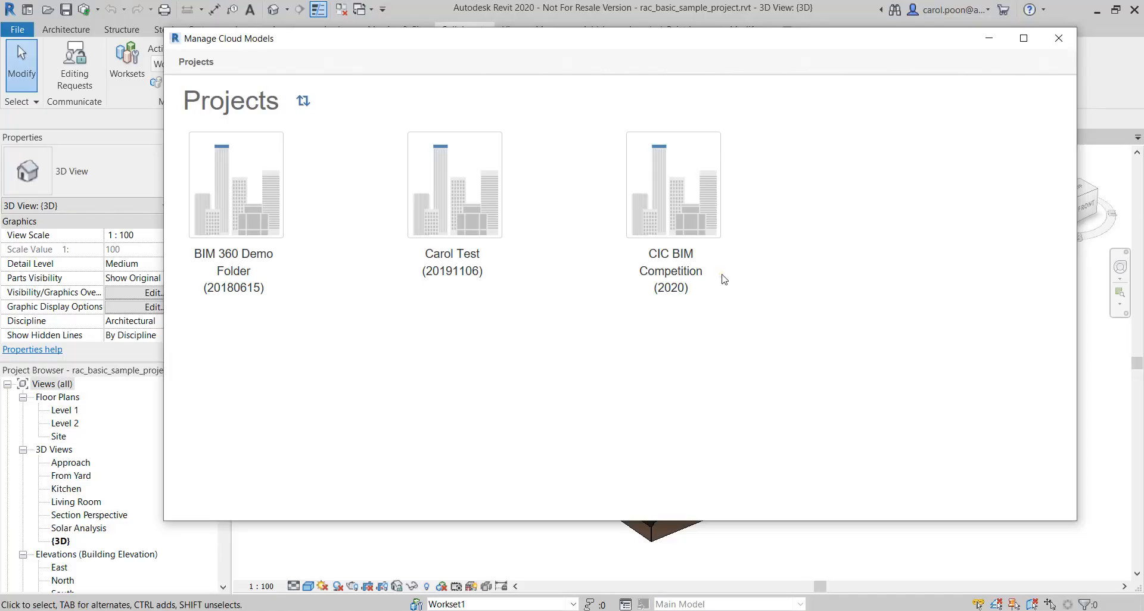
pyautogui.click(687, 221)
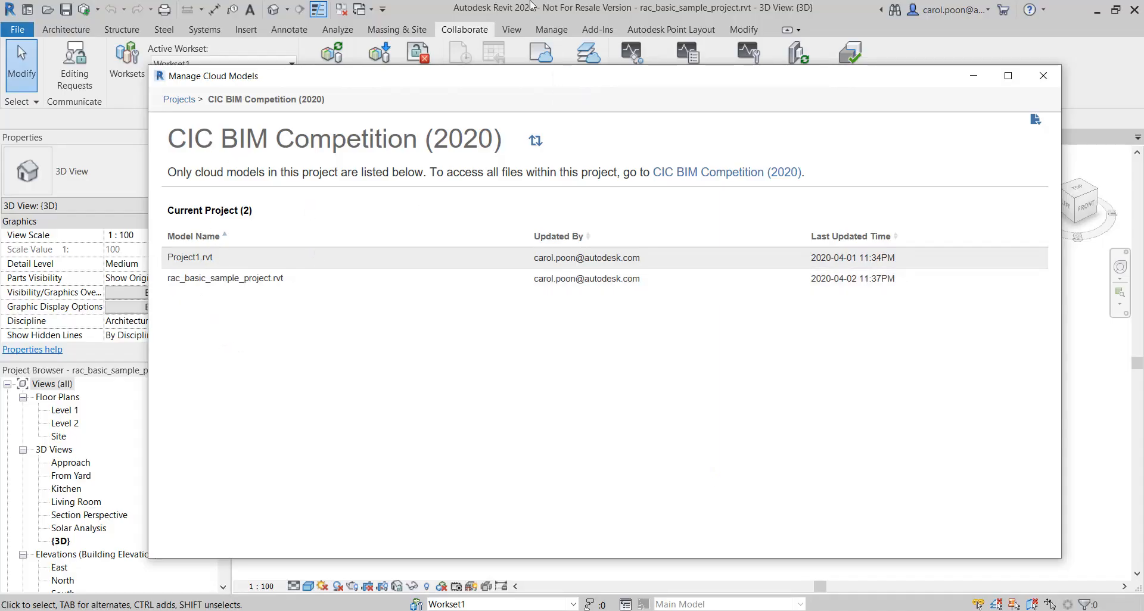
pyautogui.click(972, 75)
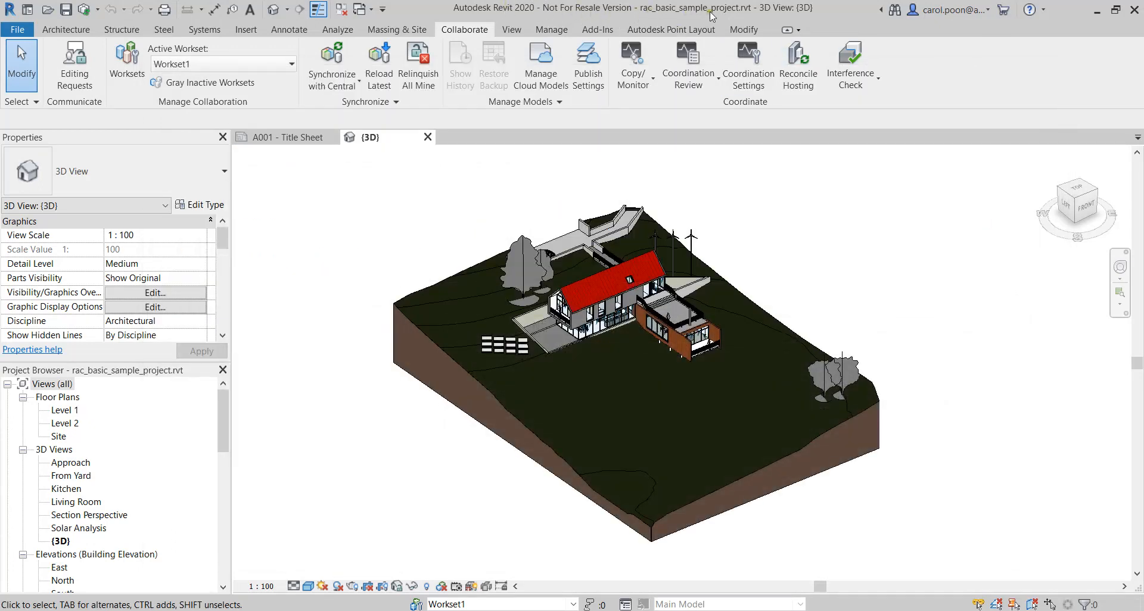
pyautogui.moveTo(793, 610)
pyautogui.click(867, 566)
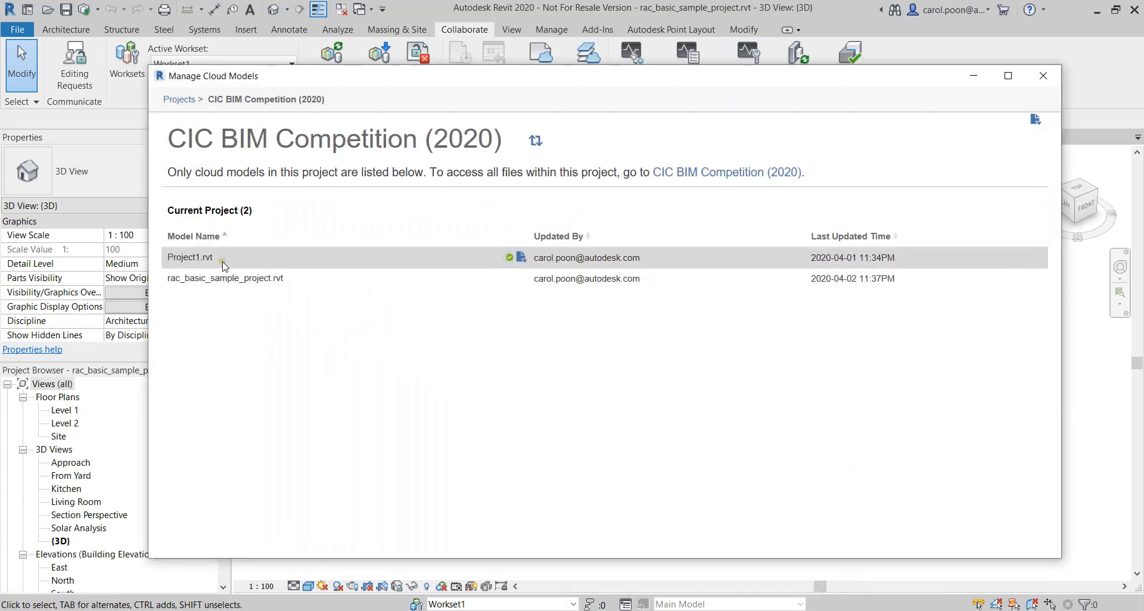
pyautogui.click(230, 261)
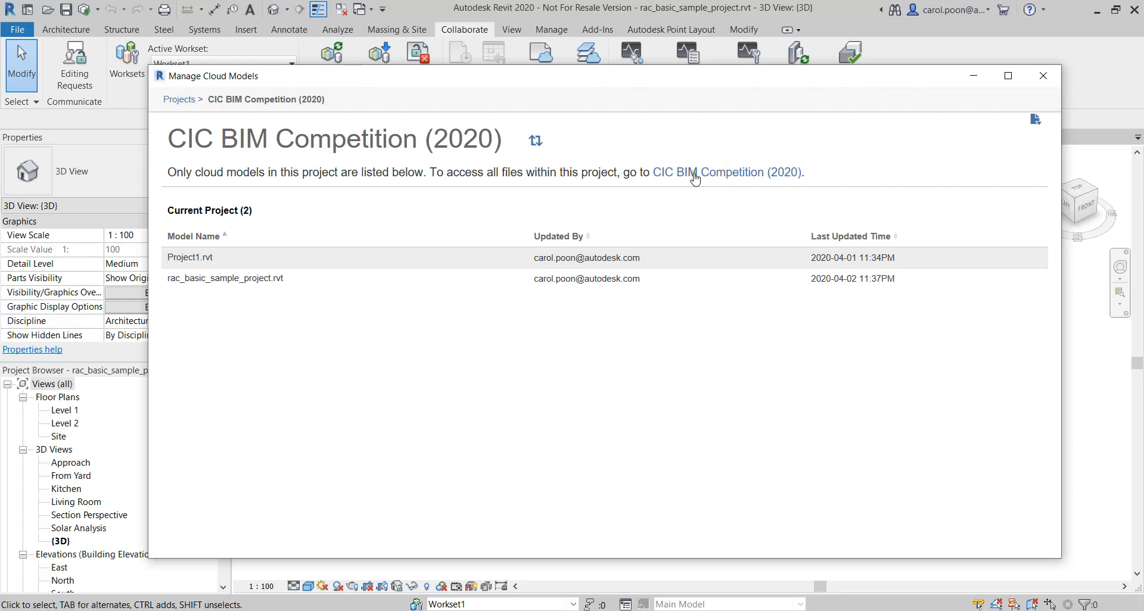
# Switch to BIM 360 Document Management for CIC BIM Competition (2020) and show the 00_Test folder's files as thumbnails
pyautogui.click(716, 178)
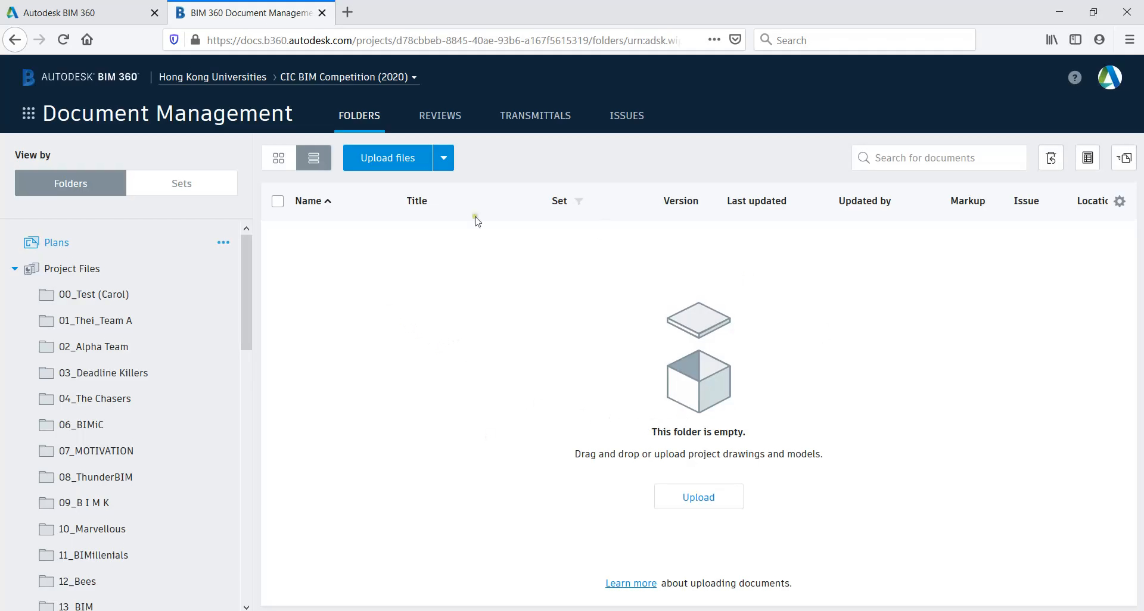
pyautogui.click(87, 304)
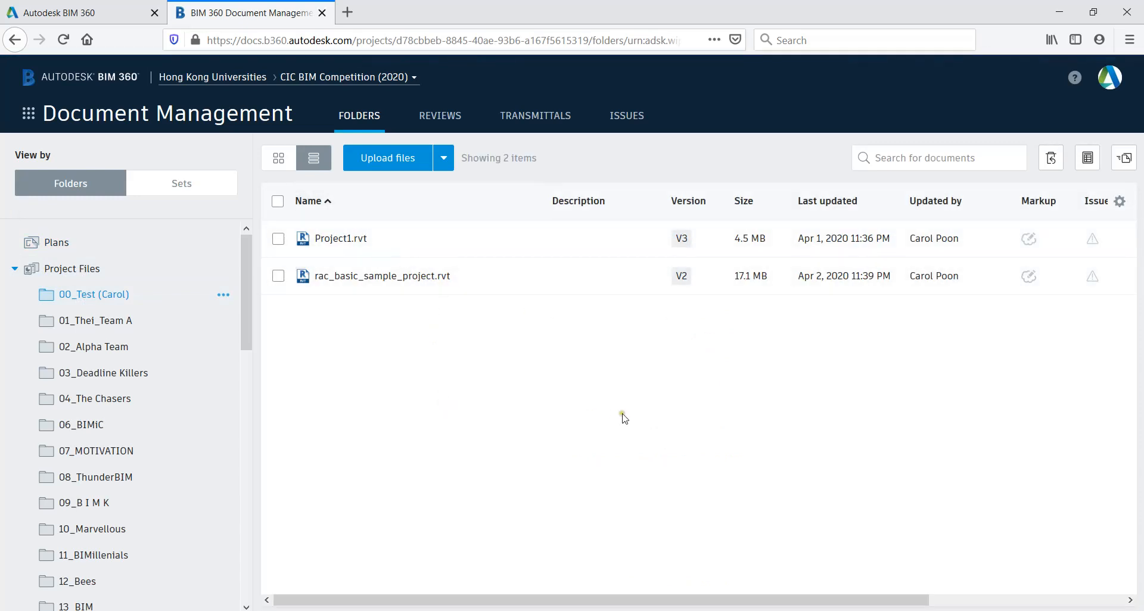
pyautogui.click(282, 160)
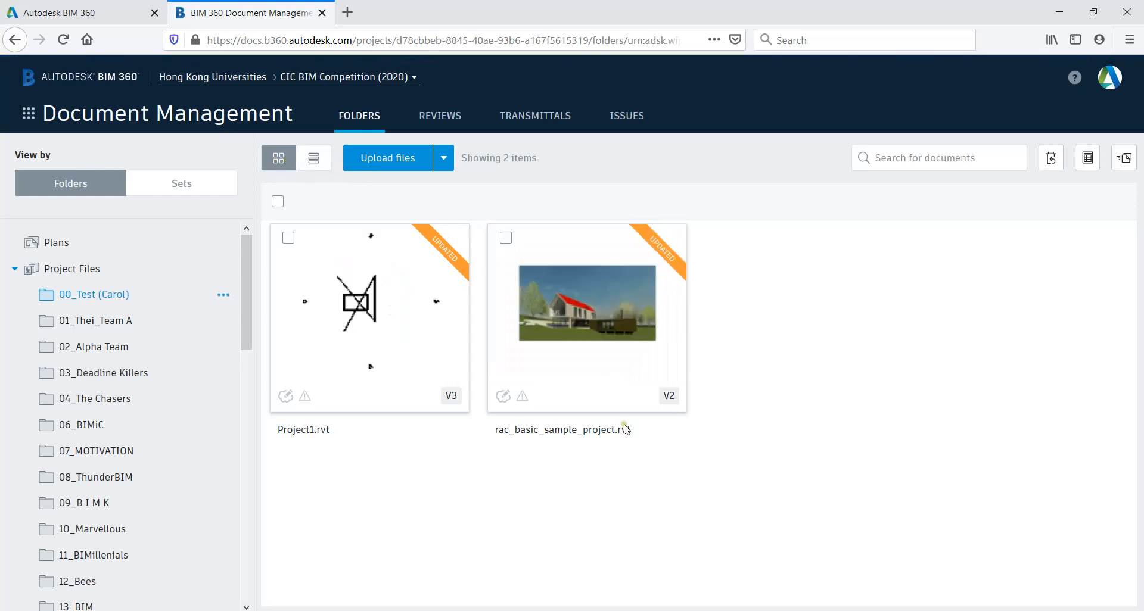
# Open rac_basic_sample_project.rvt in the web viewer and examine the house in the 3D view up close
pyautogui.moveTo(569, 354)
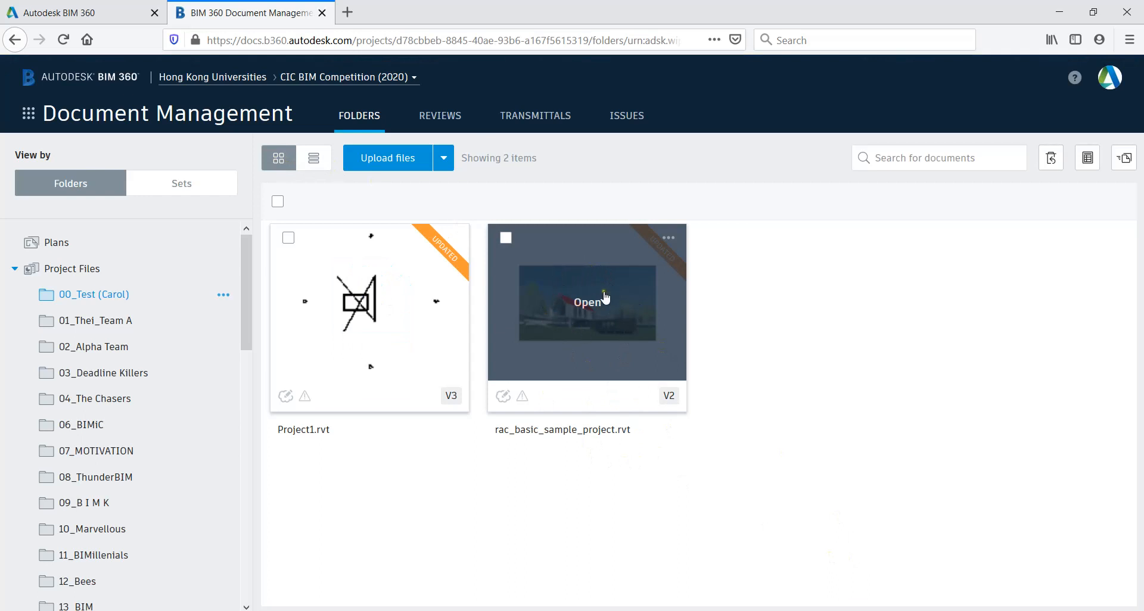
pyautogui.click(615, 325)
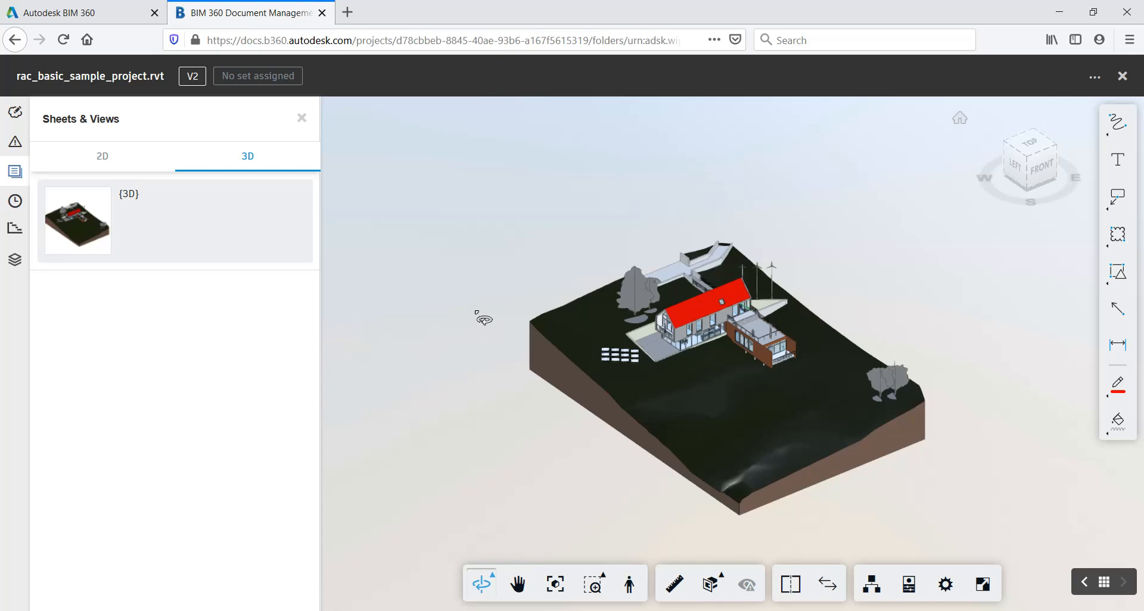
pyautogui.moveTo(483, 320); pyautogui.dragTo(618, 311)
pyautogui.scroll(5, 743, 349)
pyautogui.moveTo(564, 307); pyautogui.dragTo(740, 290, button='middle')
pyautogui.moveTo(766, 388); pyautogui.dragTo(703, 358)
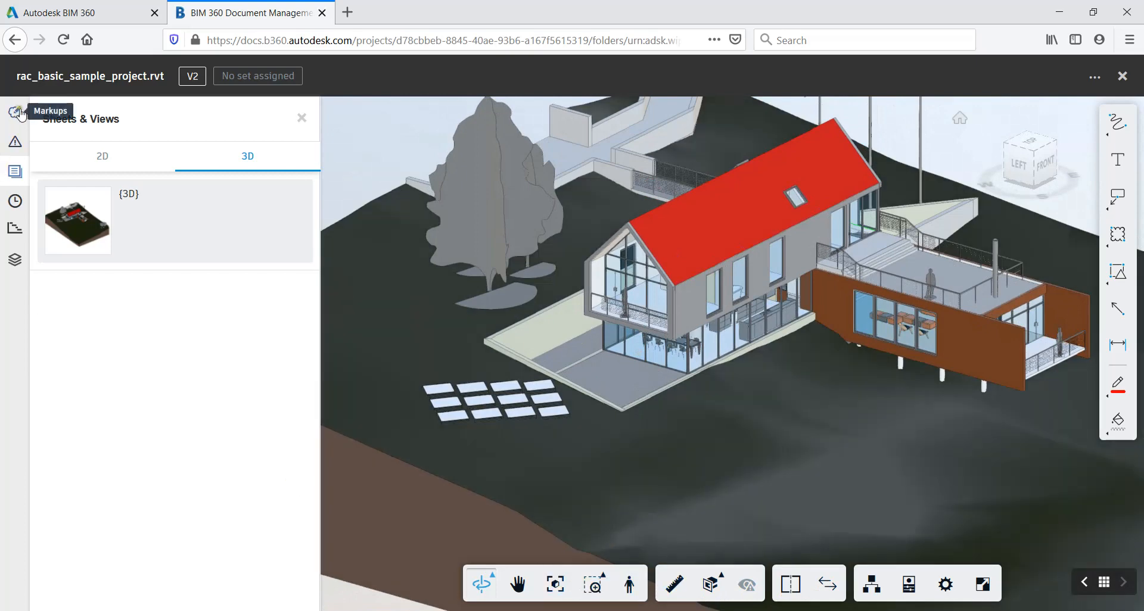
# Review the model's markups, issues, and sheets and views in the web viewer
pyautogui.click(16, 112)
pyautogui.click(14, 141)
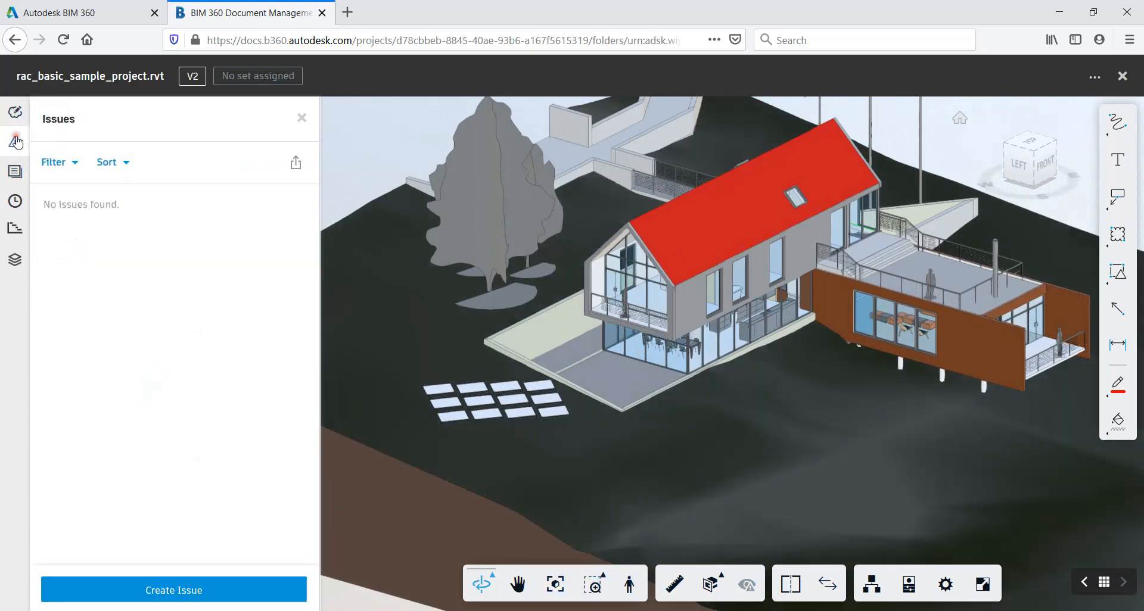
pyautogui.click(15, 172)
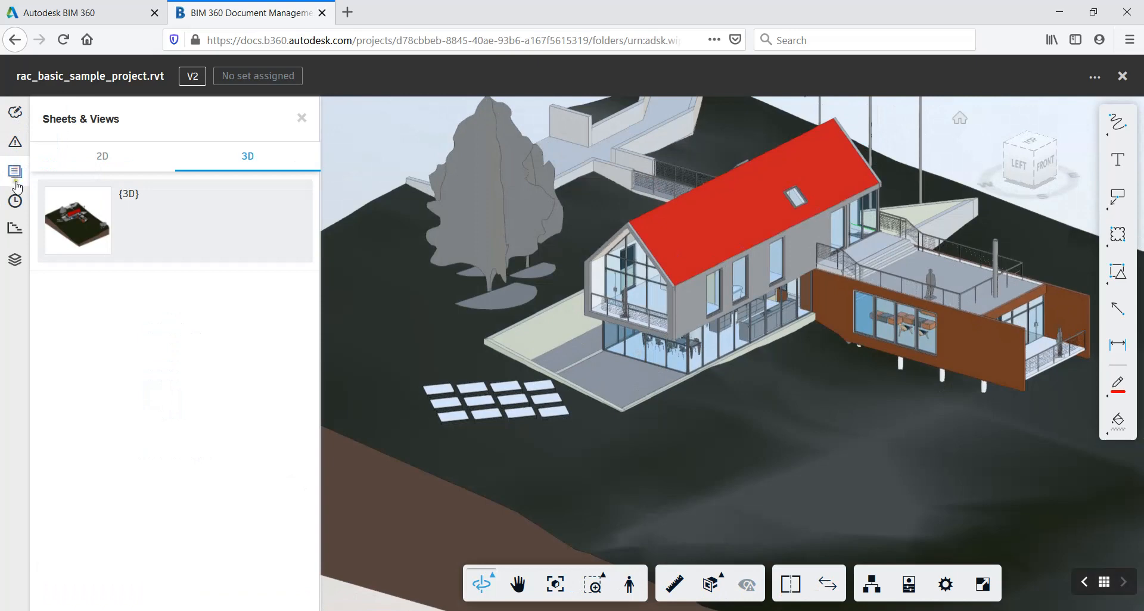
pyautogui.click(15, 141)
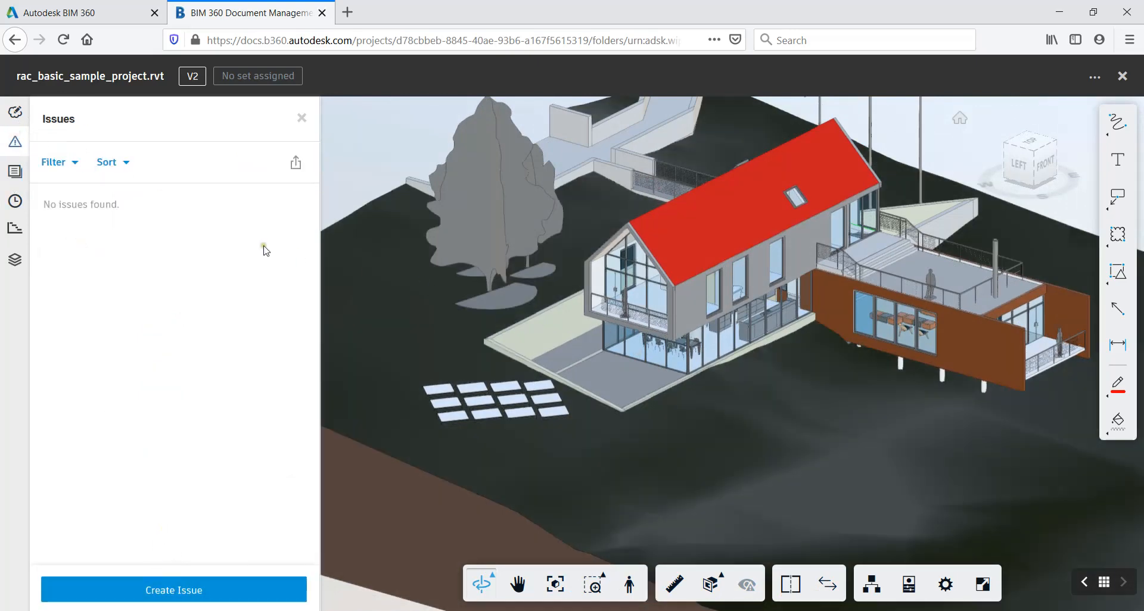
# Check the model's version history, try to view version V1, and return to version V2
pyautogui.click(16, 203)
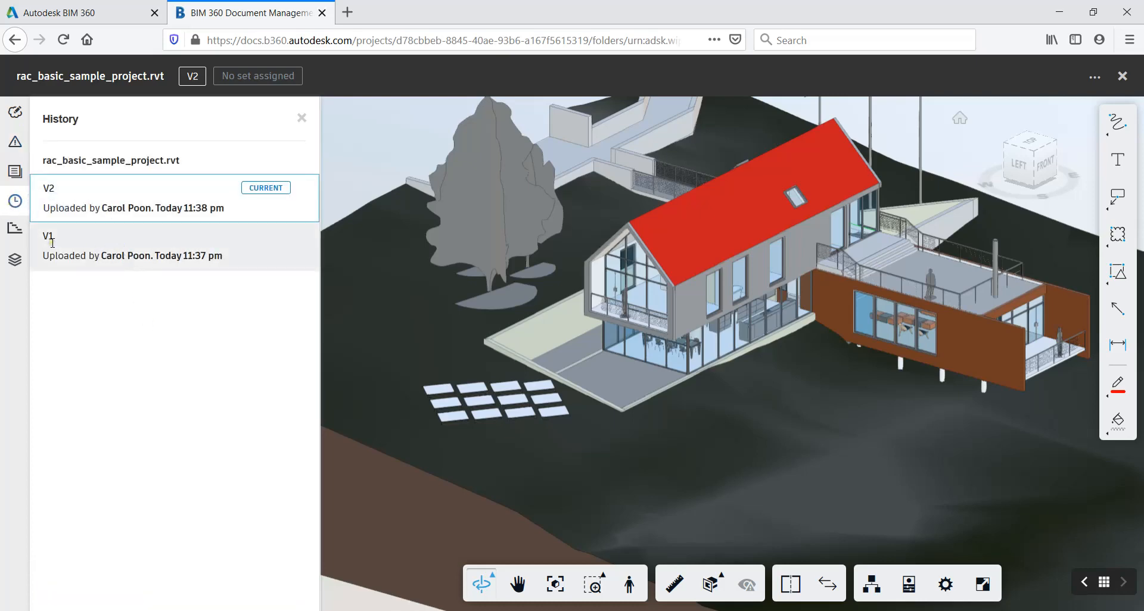
pyautogui.click(111, 257)
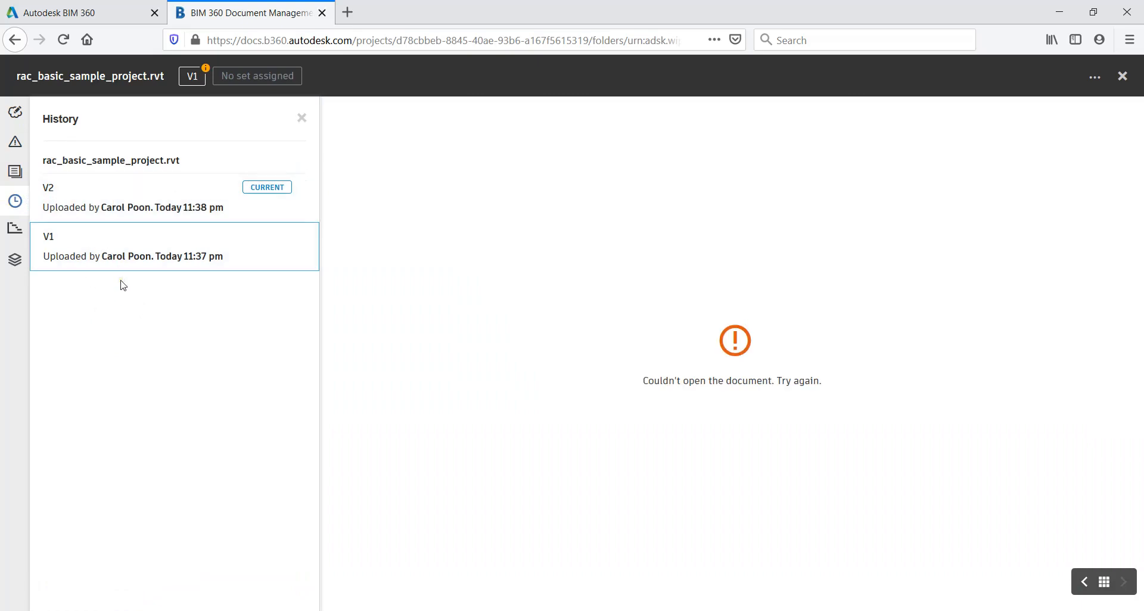
pyautogui.click(124, 204)
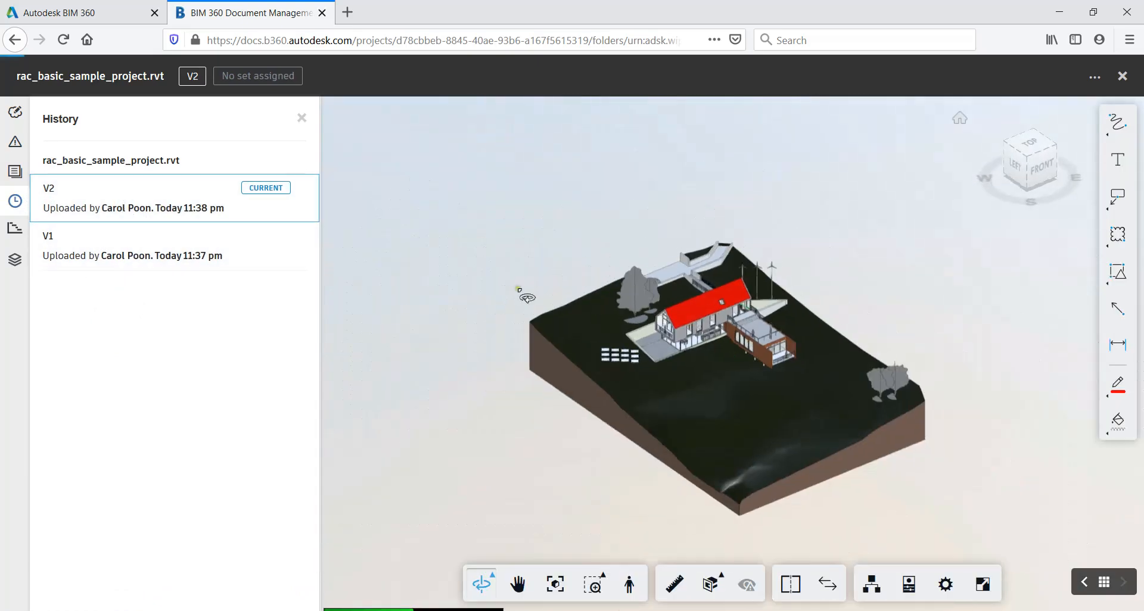
# Switch back to Revit and close the Manage Cloud Models window and the open rac_basic_sample_project.rvt model
pyautogui.moveTo(500, 241); pyautogui.dragTo(481, 240, button='middle')
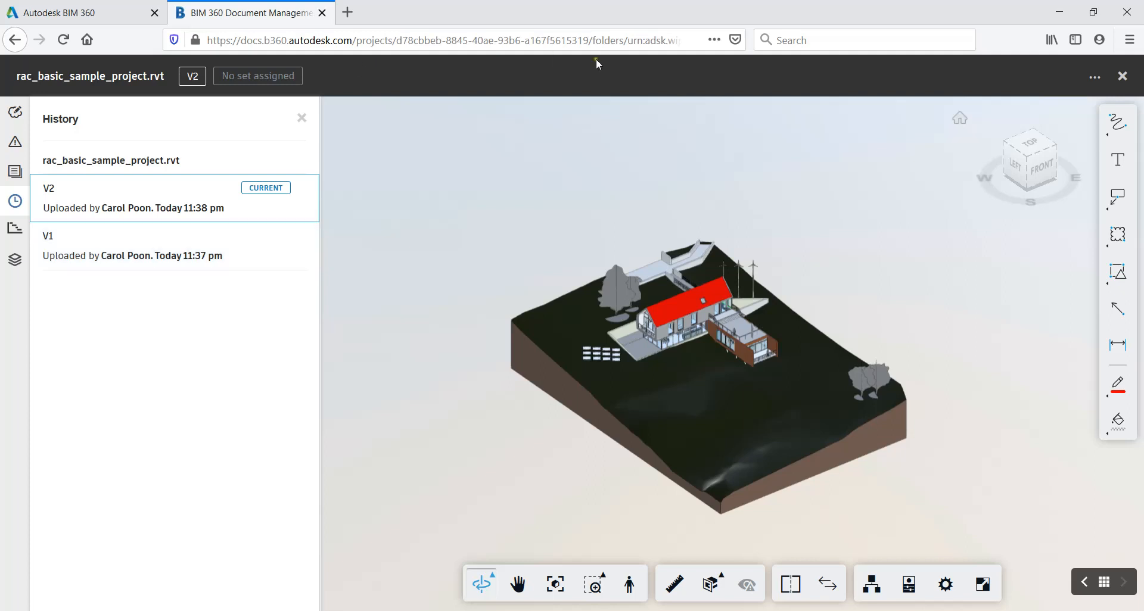
pyautogui.click(1055, 11)
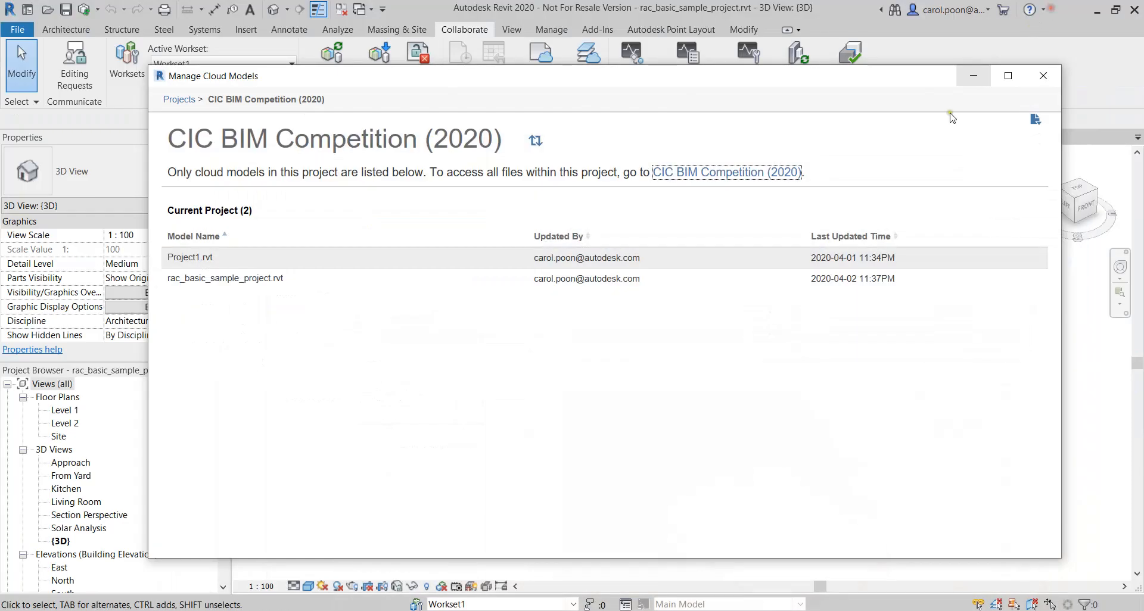
pyautogui.click(1043, 76)
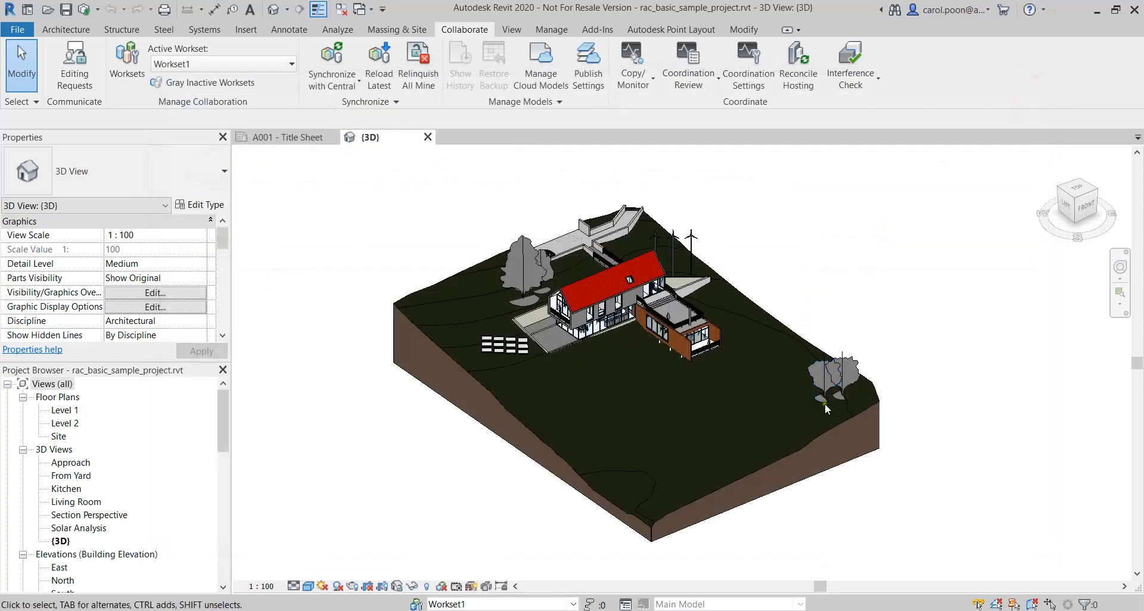
pyautogui.click(427, 138)
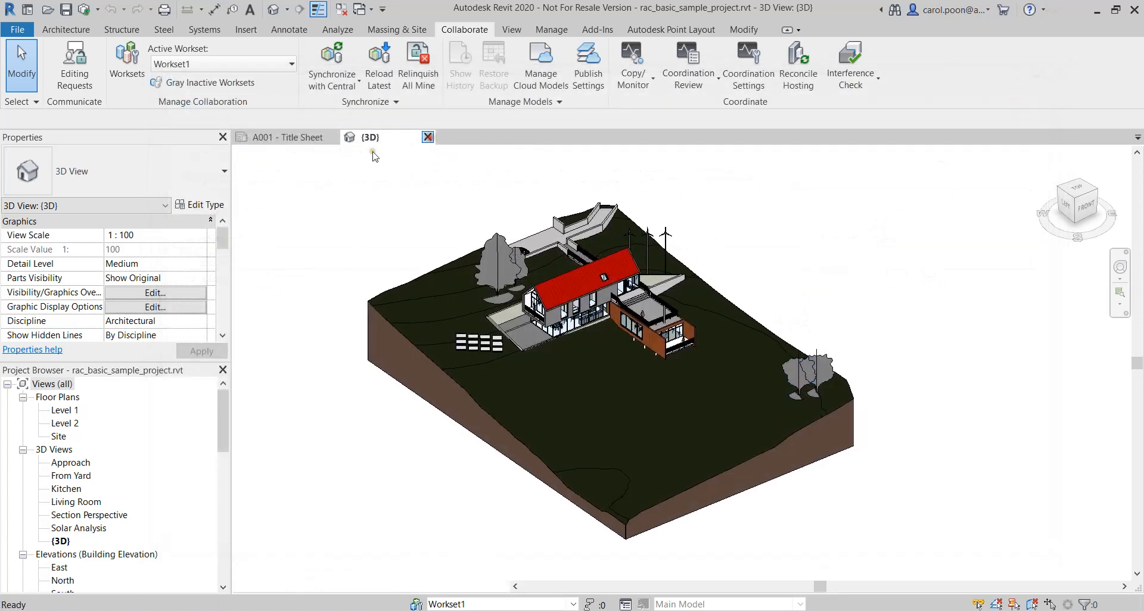
pyautogui.click(338, 137)
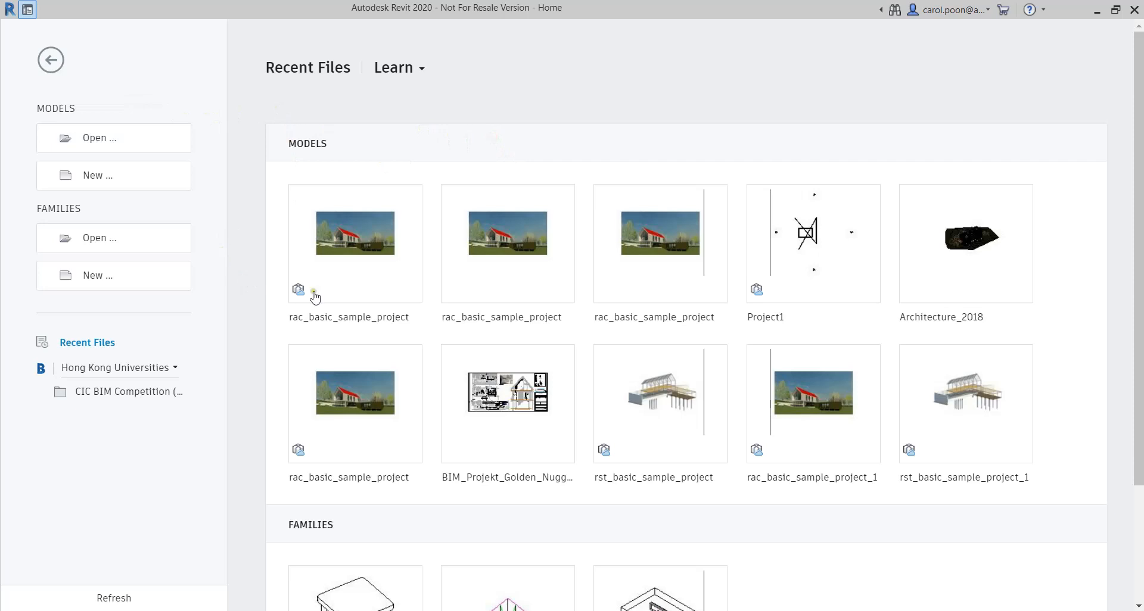
# Open the cloud model rac_basic_sample_project from the 00_Test folder in the Project Files of CIC BIM Competition (2020)
pyautogui.click(348, 282)
pyautogui.moveTo(372, 276)
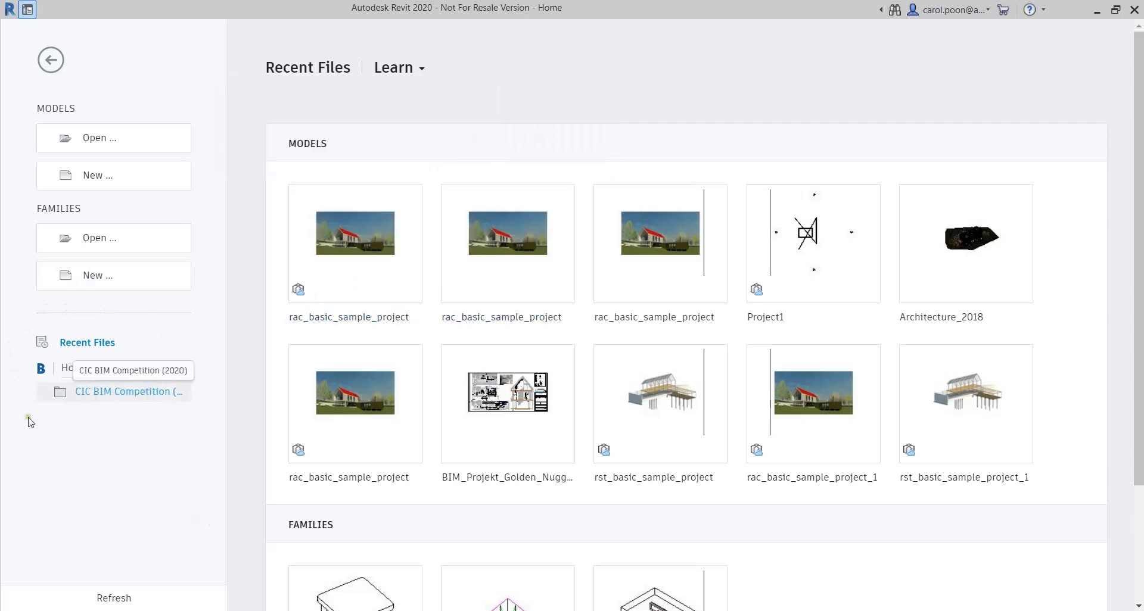
pyautogui.click(95, 392)
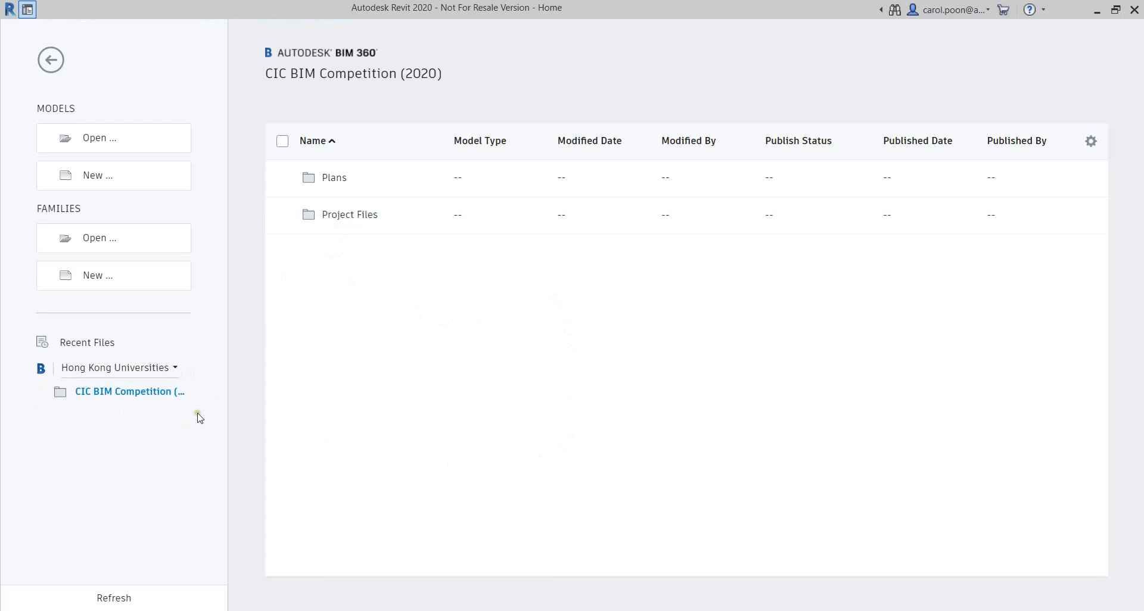
pyautogui.click(348, 216)
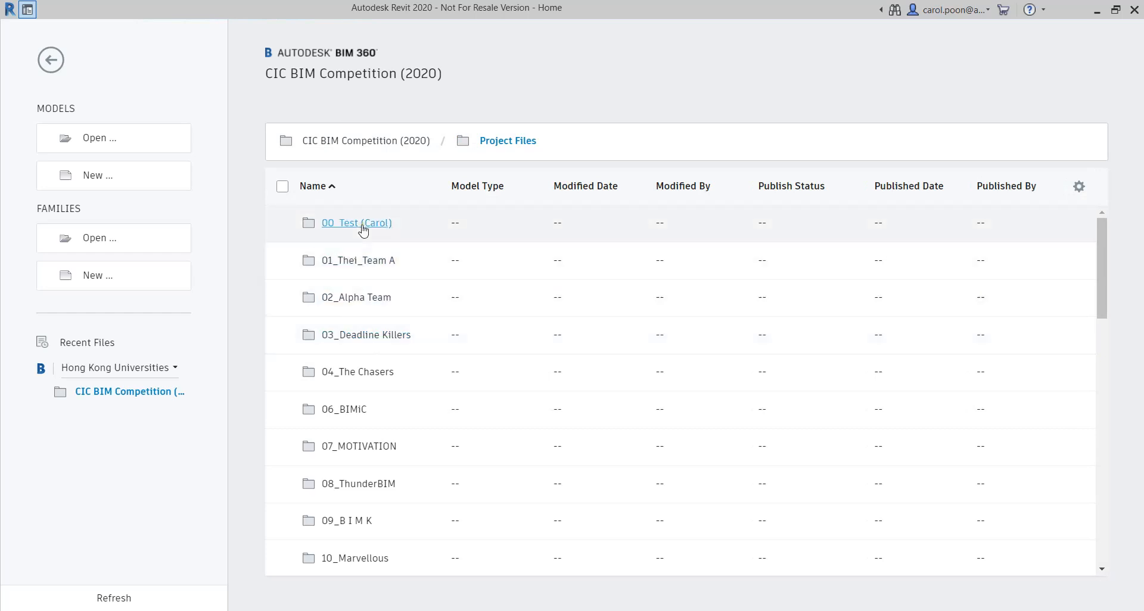
pyautogui.click(361, 224)
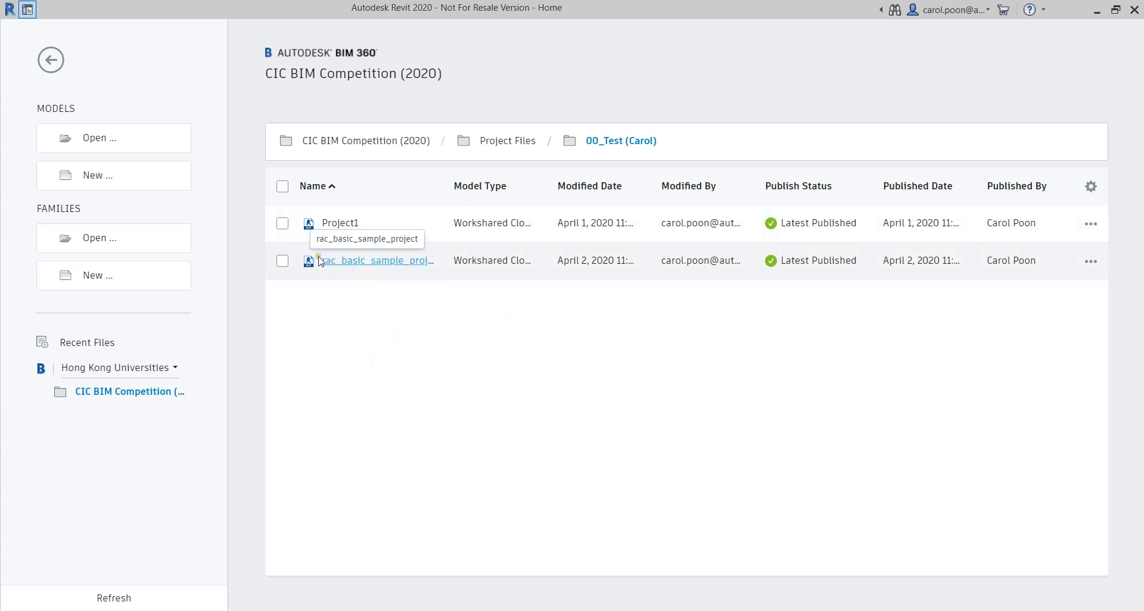
pyautogui.click(283, 260)
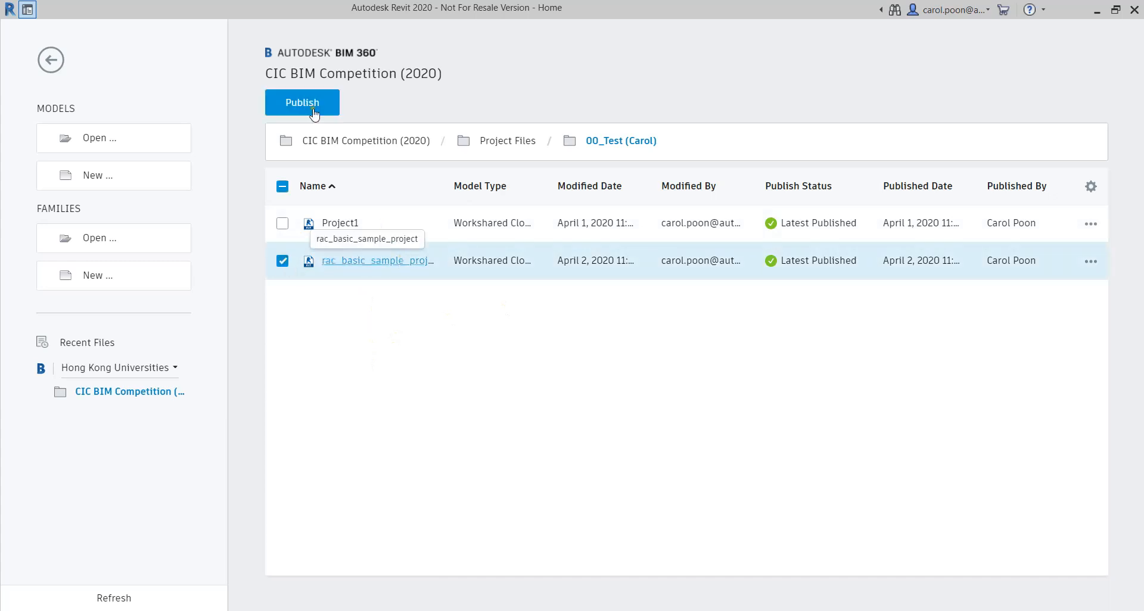
pyautogui.click(374, 262)
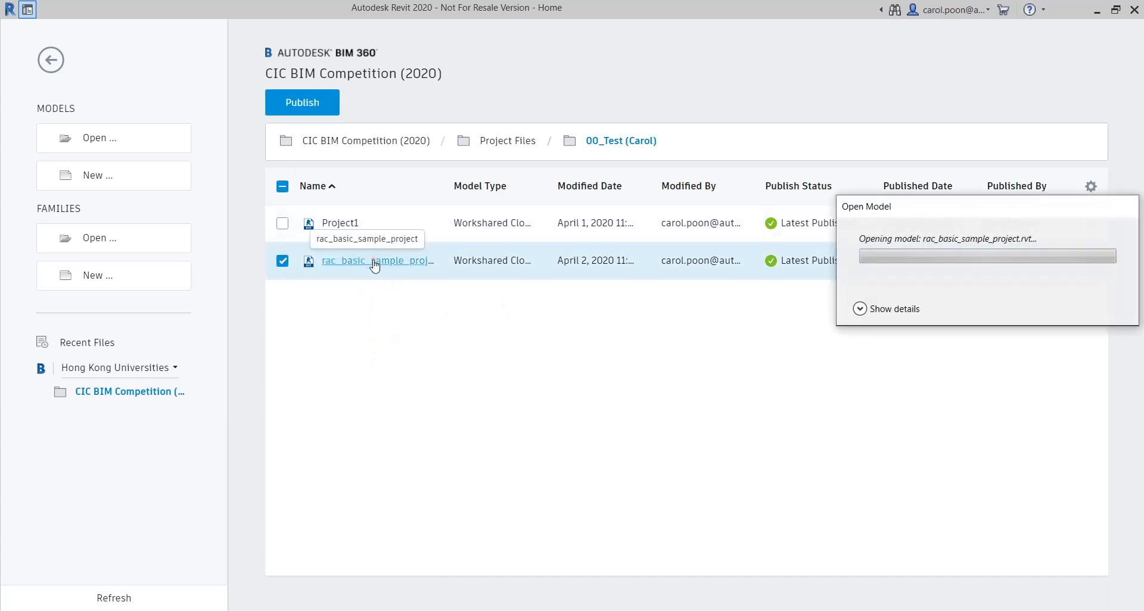
pyautogui.moveTo(973, 212); pyautogui.dragTo(764, 300)
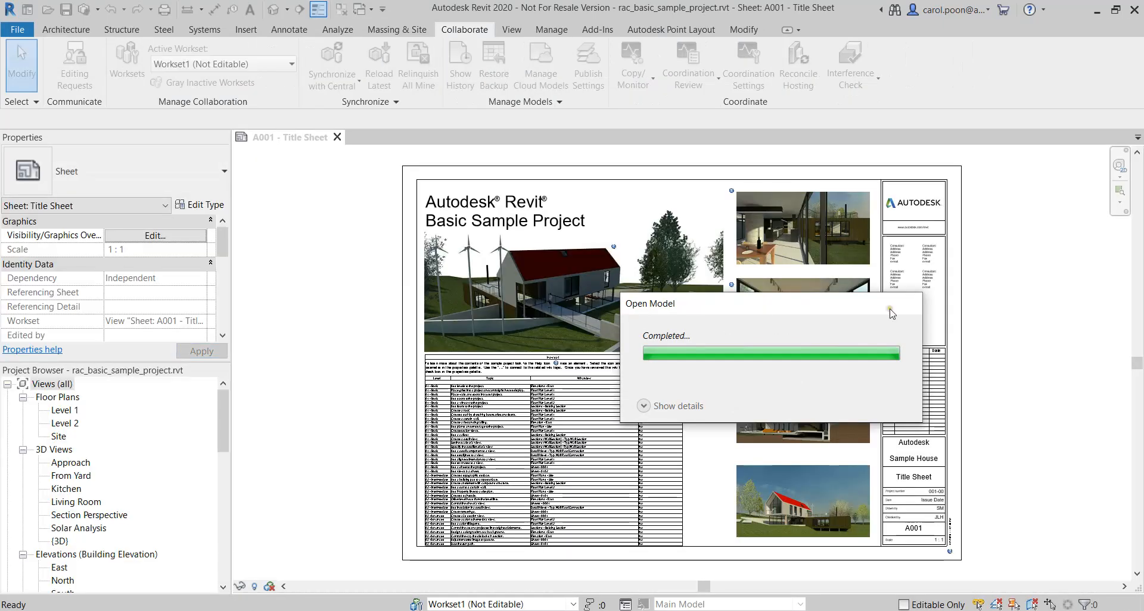
# Open the default 3D view and try the Shaded and Consistent Colors visual styles on it
pyautogui.click(274, 9)
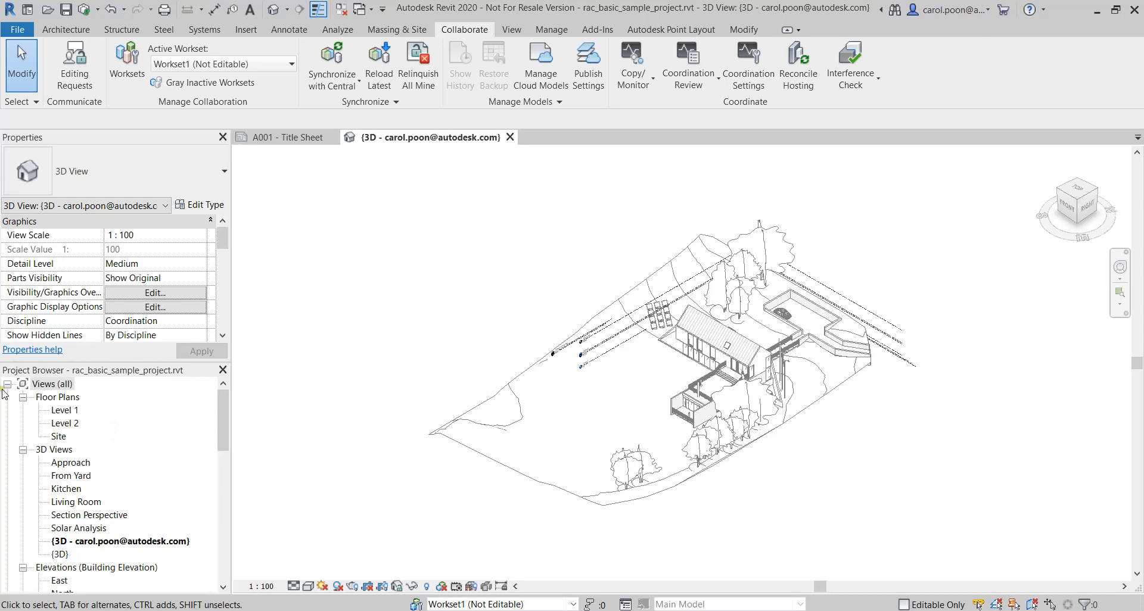
pyautogui.click(309, 587)
pyautogui.click(342, 526)
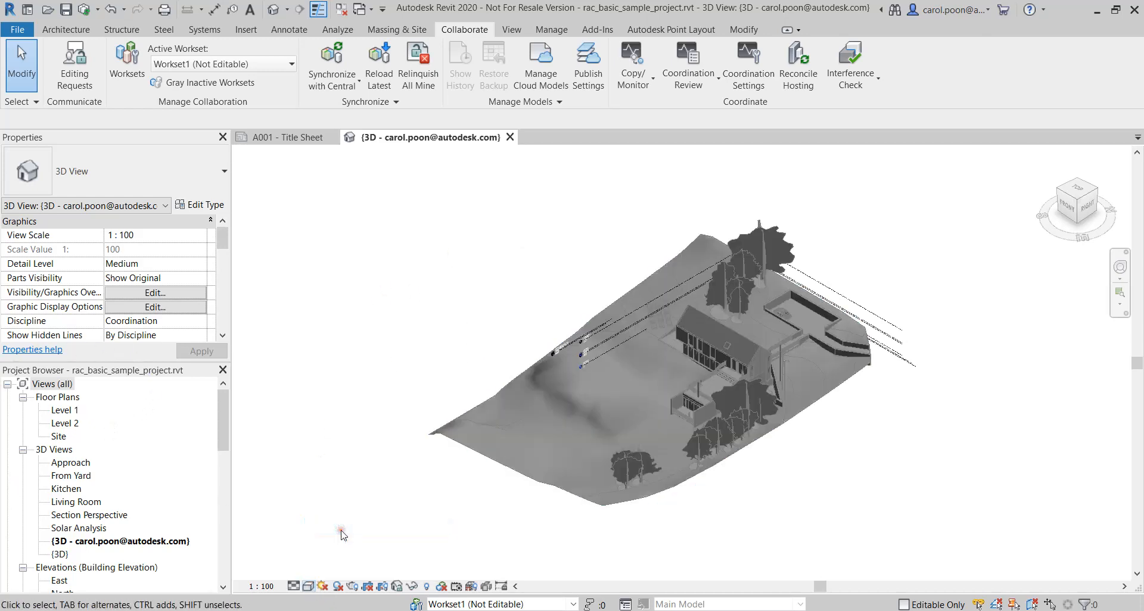
pyautogui.click(308, 586)
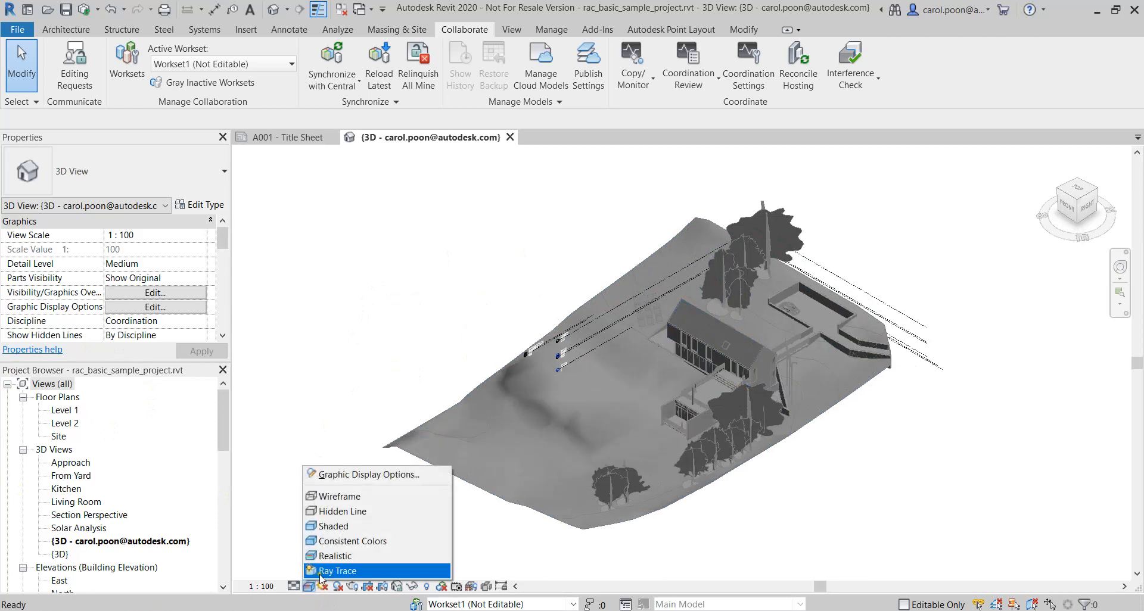
pyautogui.click(344, 542)
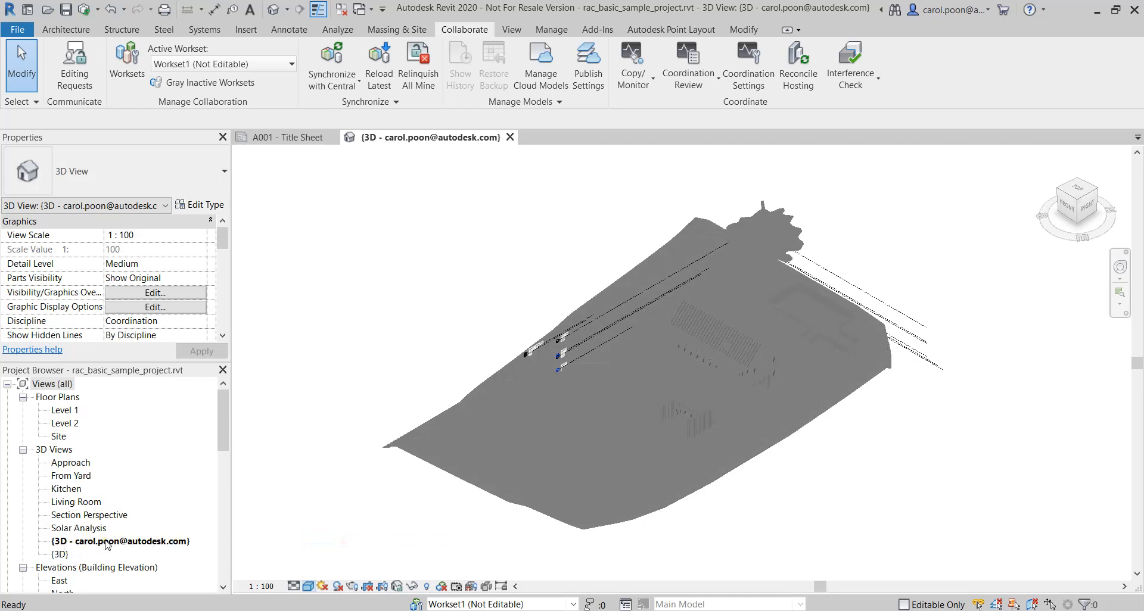
# Open the existing {3D} view of the model and orient it to the top
pyautogui.doubleClick(63, 555)
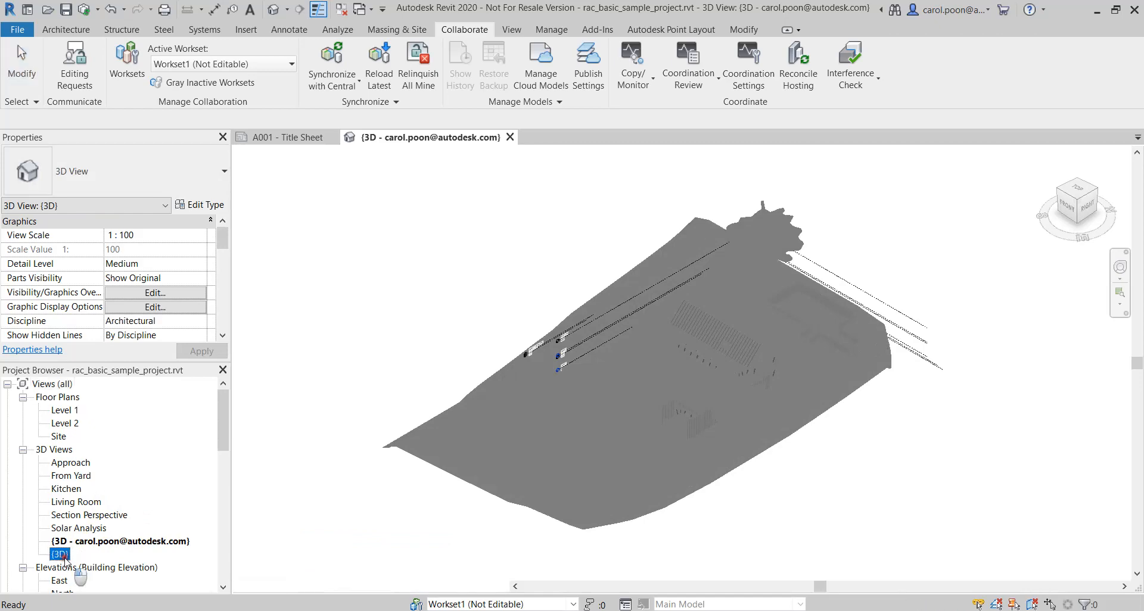
pyautogui.moveTo(453, 232); pyautogui.dragTo(419, 253, button='middle')
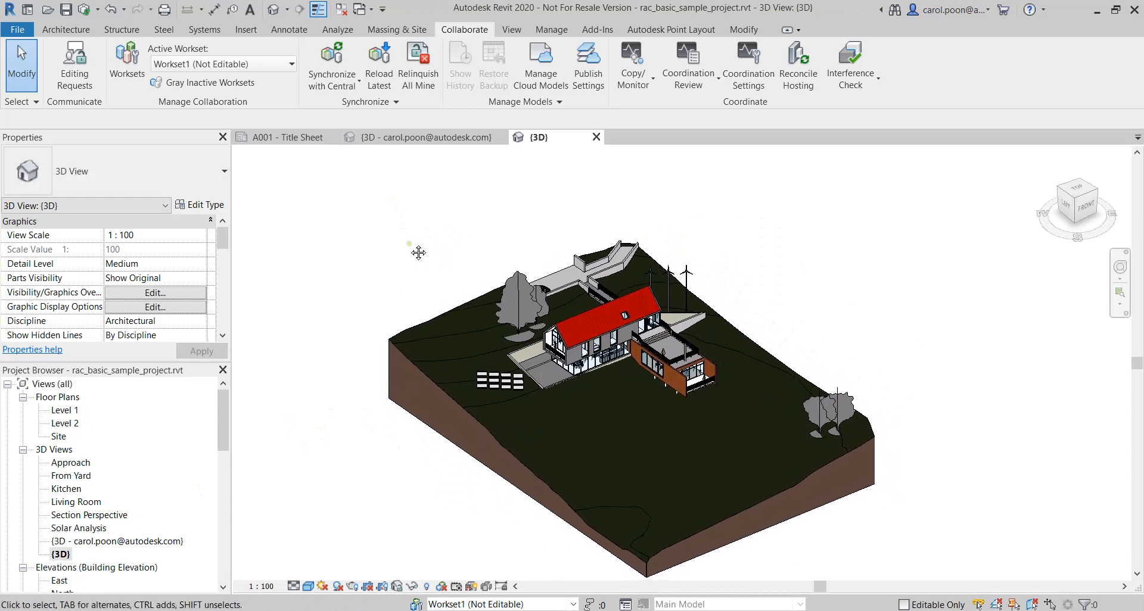
pyautogui.moveTo(327, 284); pyautogui.dragTo(426, 292, button='middle')
pyautogui.click(1077, 189)
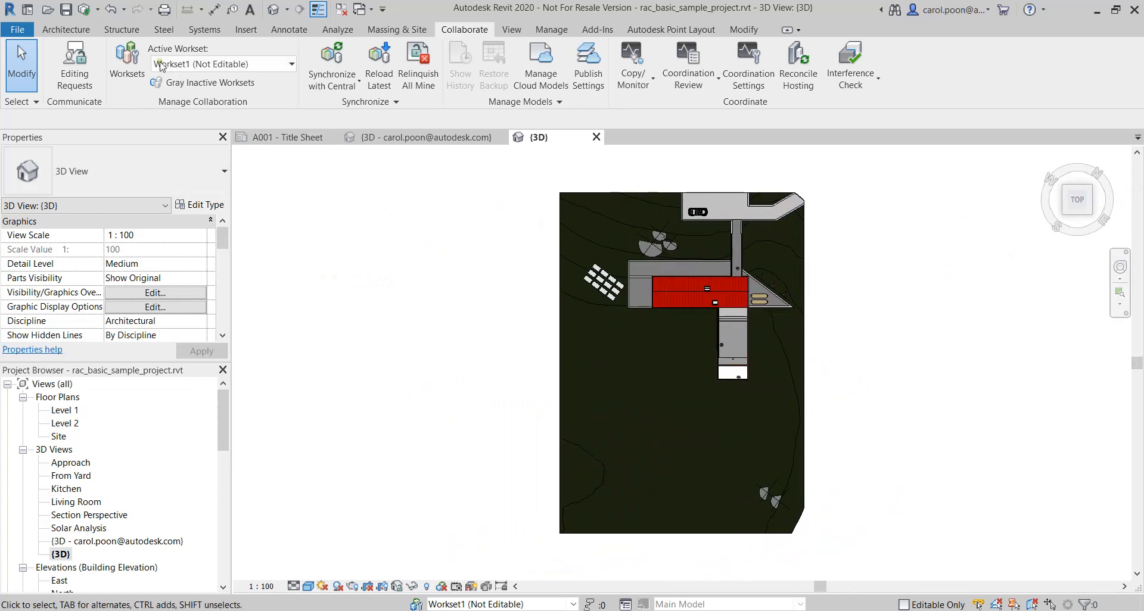
# Draw a six-sided polygon of Interior - Partition walls from Level 2 to Roof Line beside the house, and show it in an isometric view
pyautogui.click(65, 29)
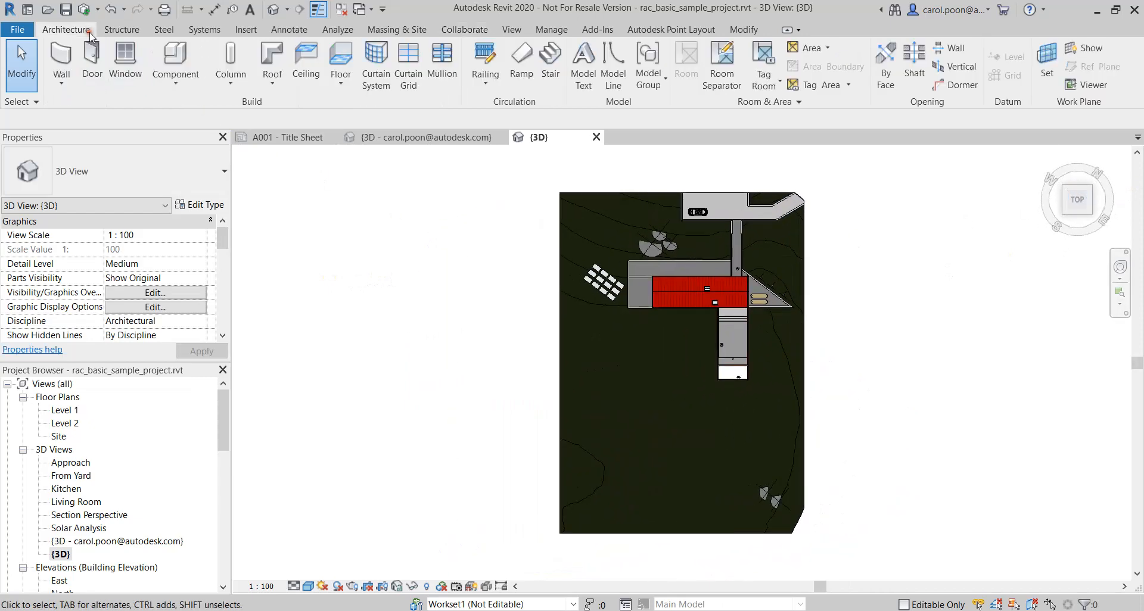
pyautogui.click(62, 57)
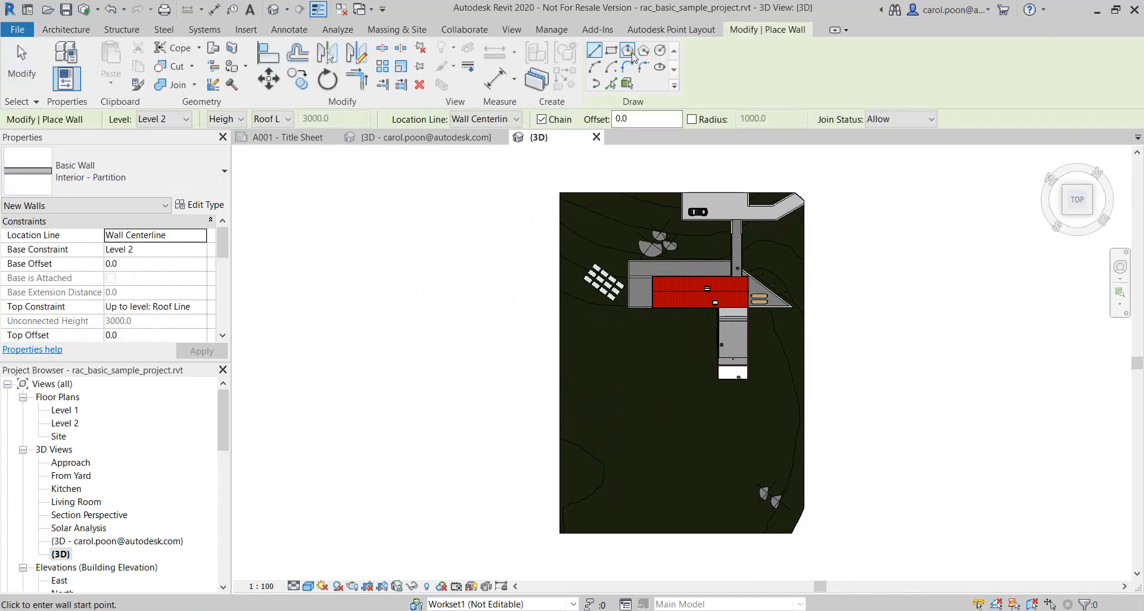
pyautogui.click(627, 50)
pyautogui.click(652, 380)
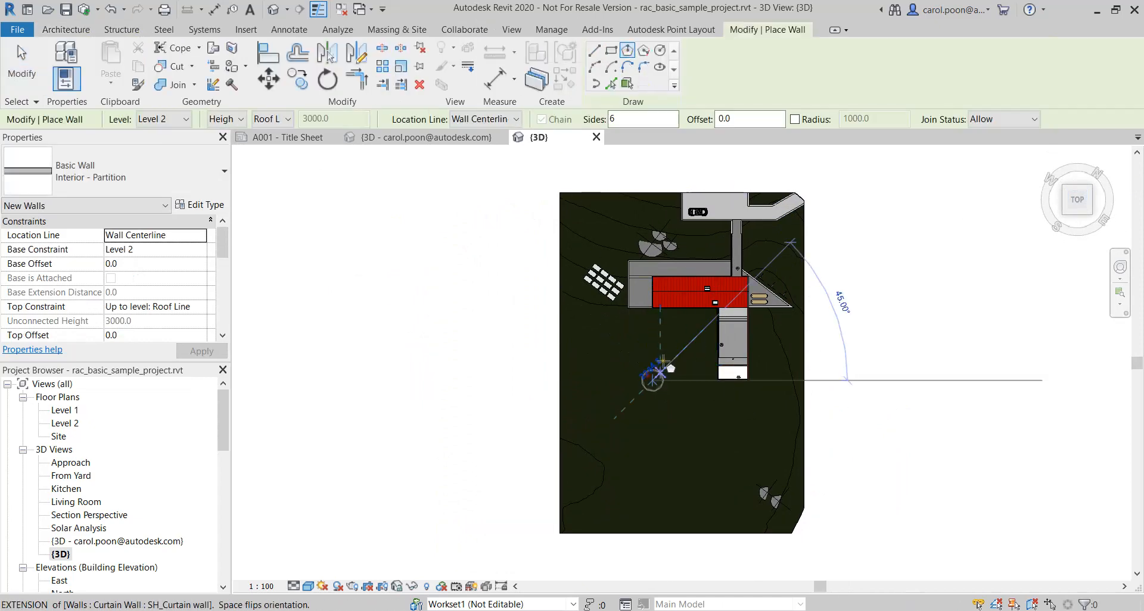
pyautogui.click(672, 352)
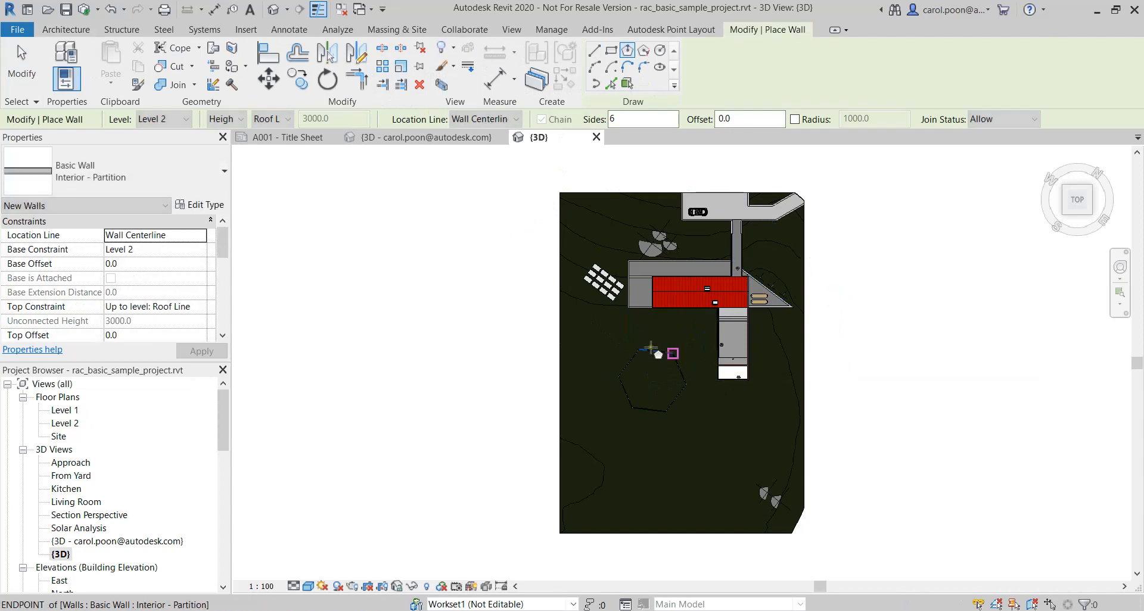
pyautogui.click(23, 87)
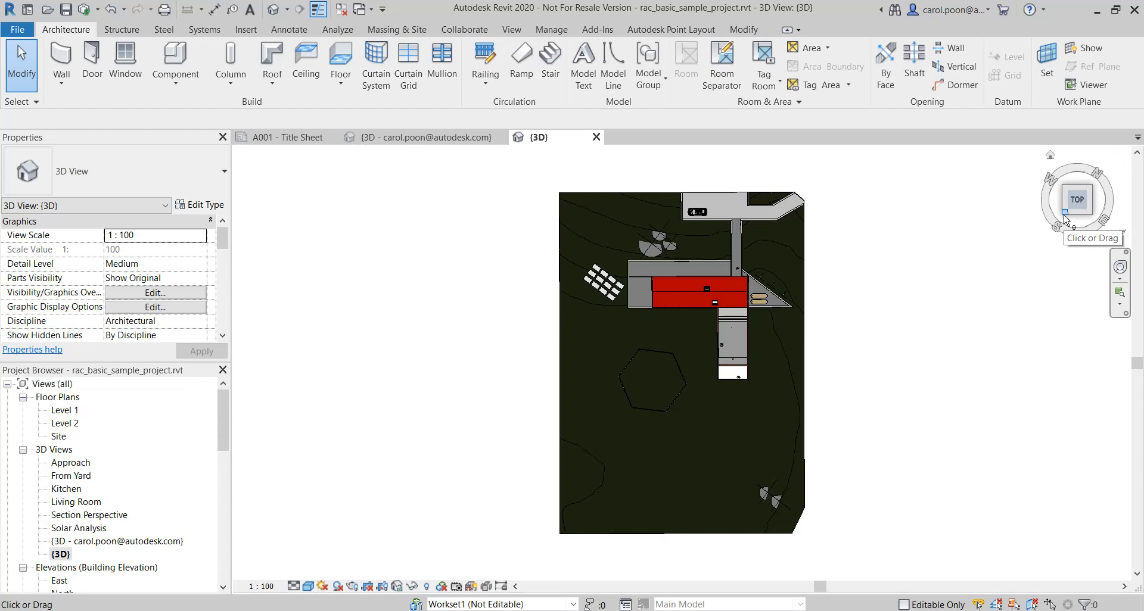
pyautogui.click(1064, 218)
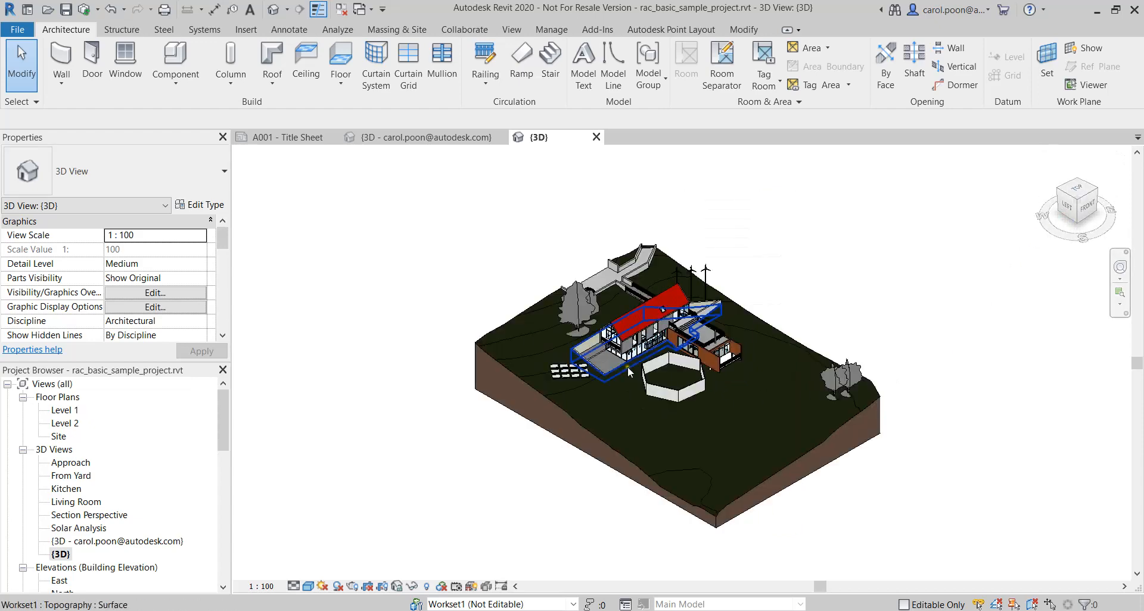
pyautogui.scroll(3, 769, 375)
pyautogui.moveTo(788, 250); pyautogui.dragTo(851, 299, button='middle')
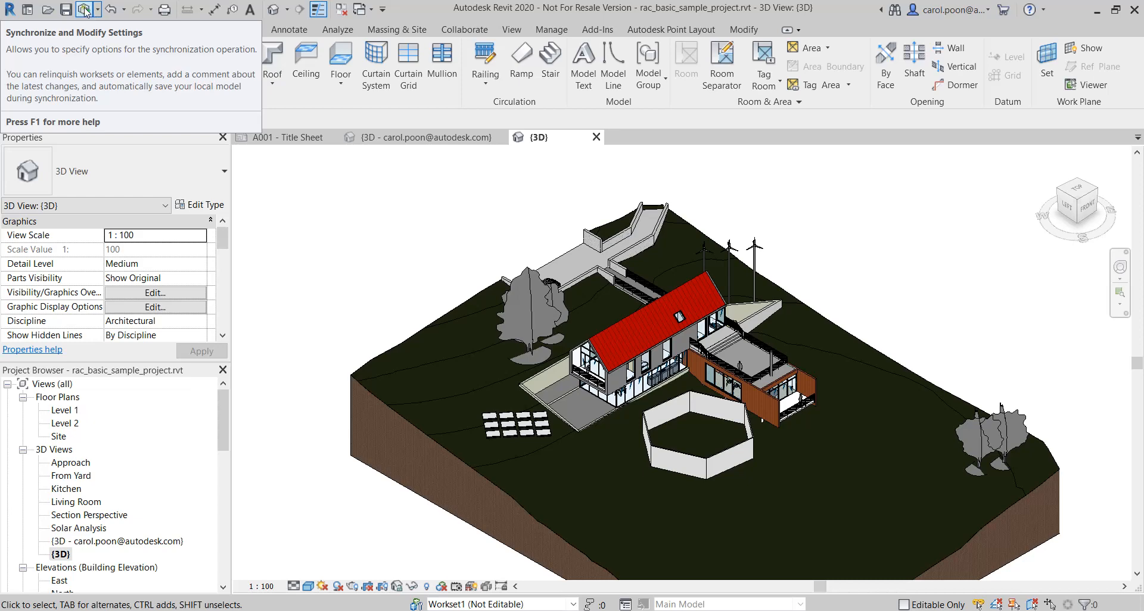
# Synchronize the model with central using the comment "Add walls"
pyautogui.click(87, 10)
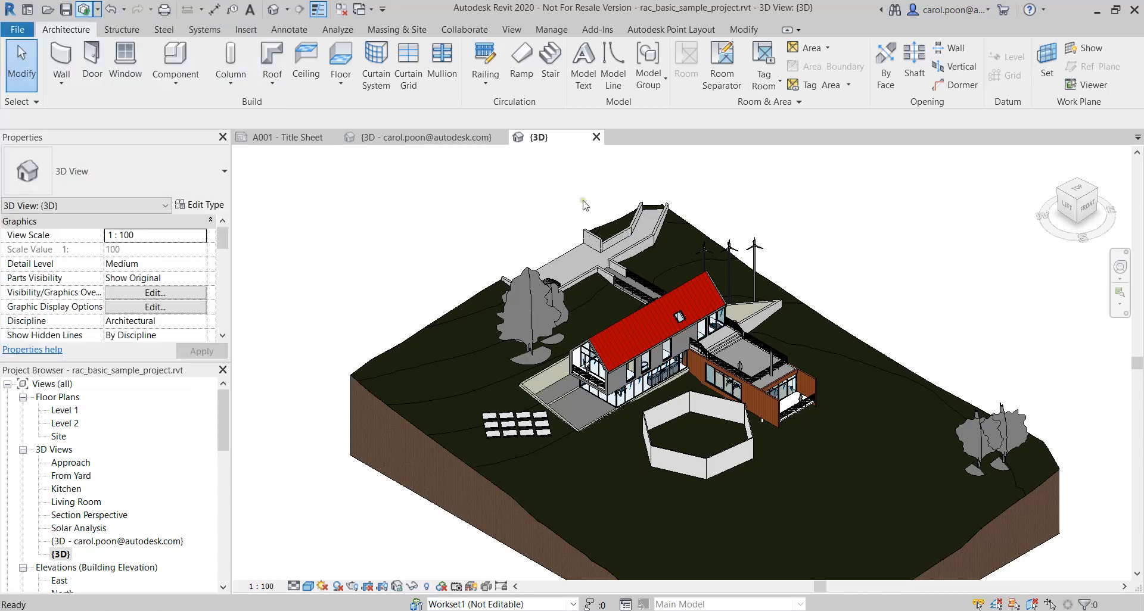
pyautogui.moveTo(908, 197); pyautogui.dragTo(526, 221)
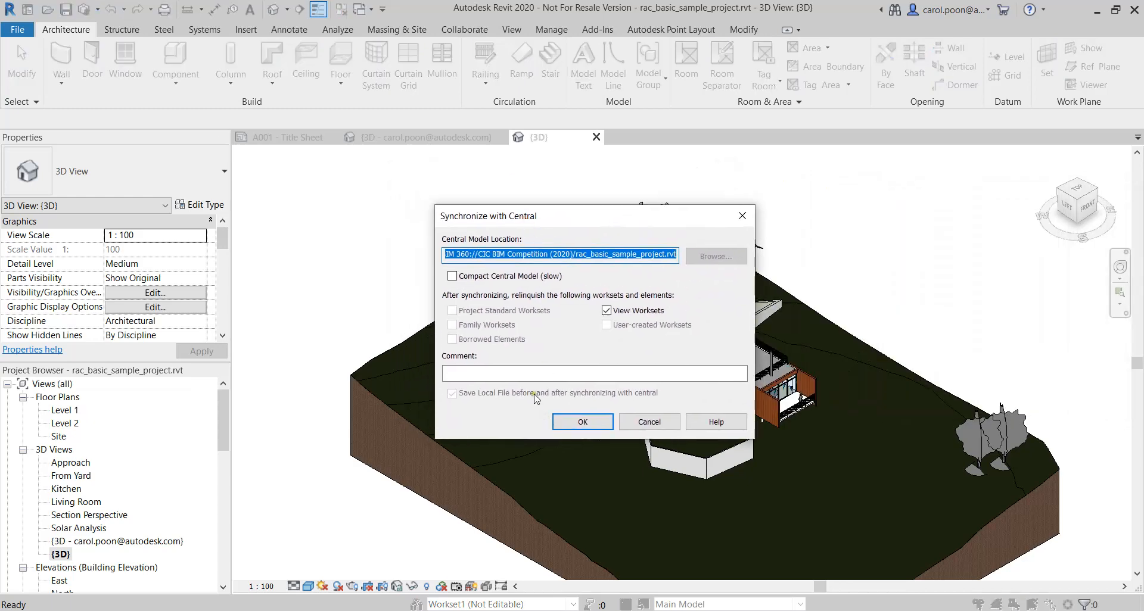
pyautogui.click(516, 373)
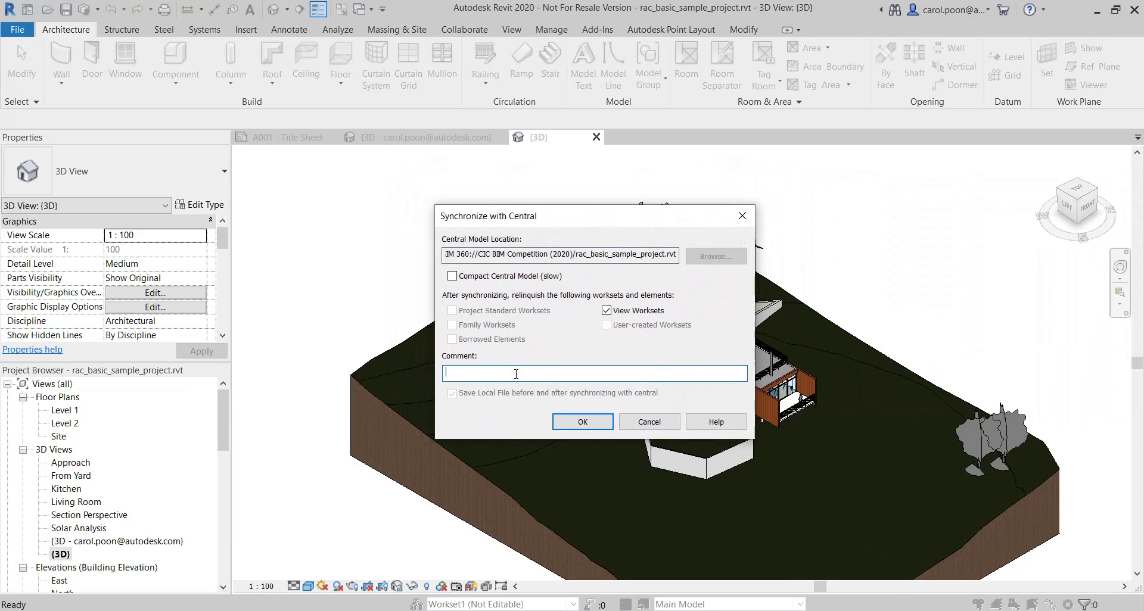
pyautogui.write('Add walls')
pyautogui.click(582, 422)
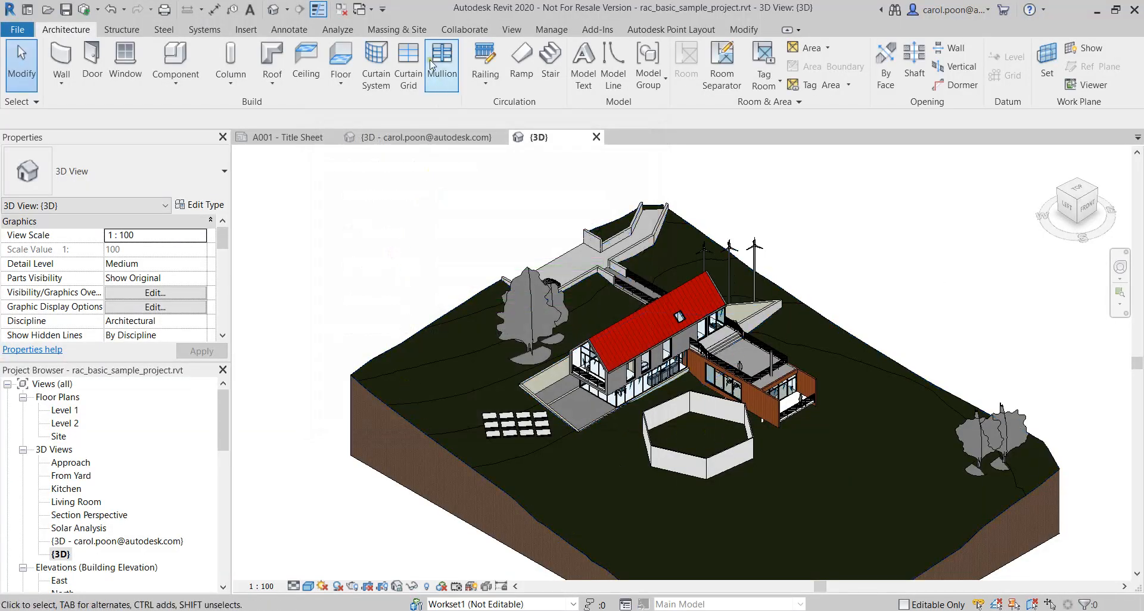
# Display the version list of rac_basic_sample_project.rvt in the CIC BIM Competition (2020) project through Manage Cloud Models
pyautogui.click(551, 31)
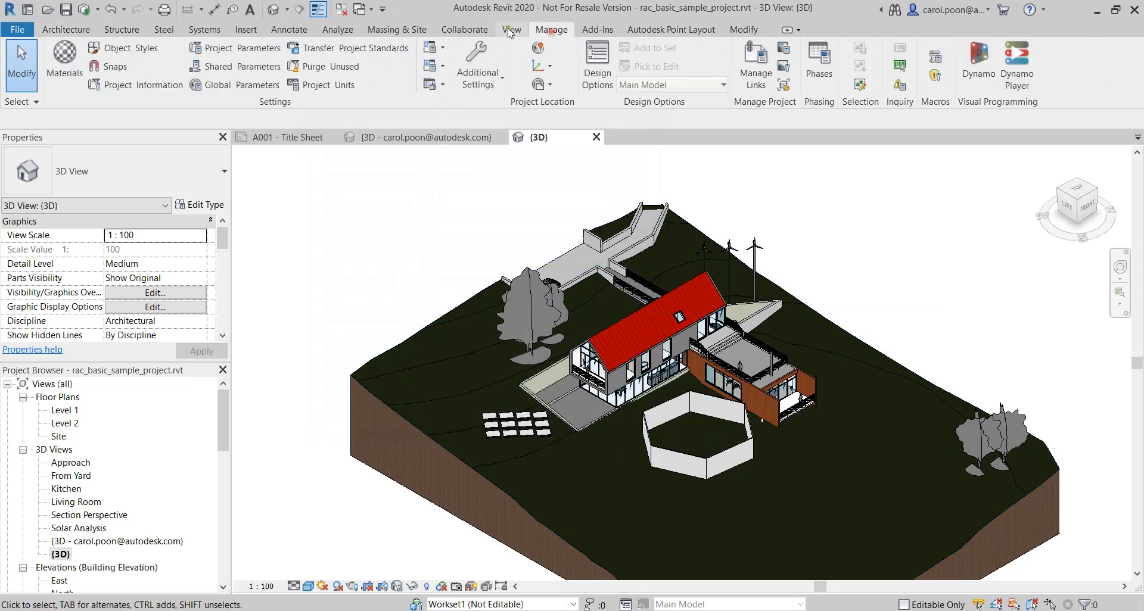
pyautogui.click(458, 31)
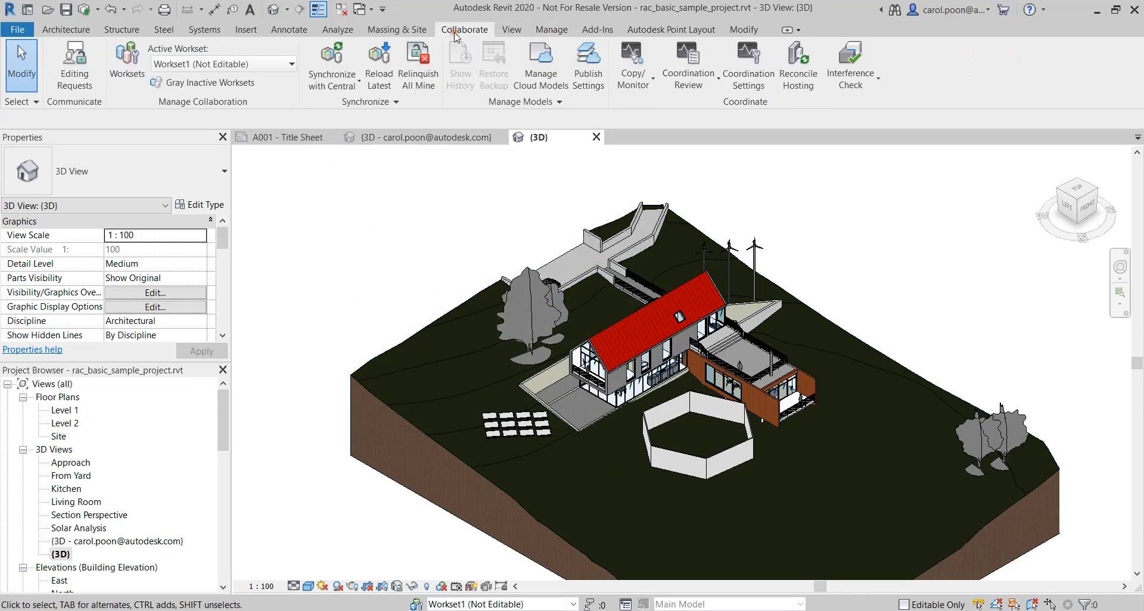
pyautogui.click(547, 85)
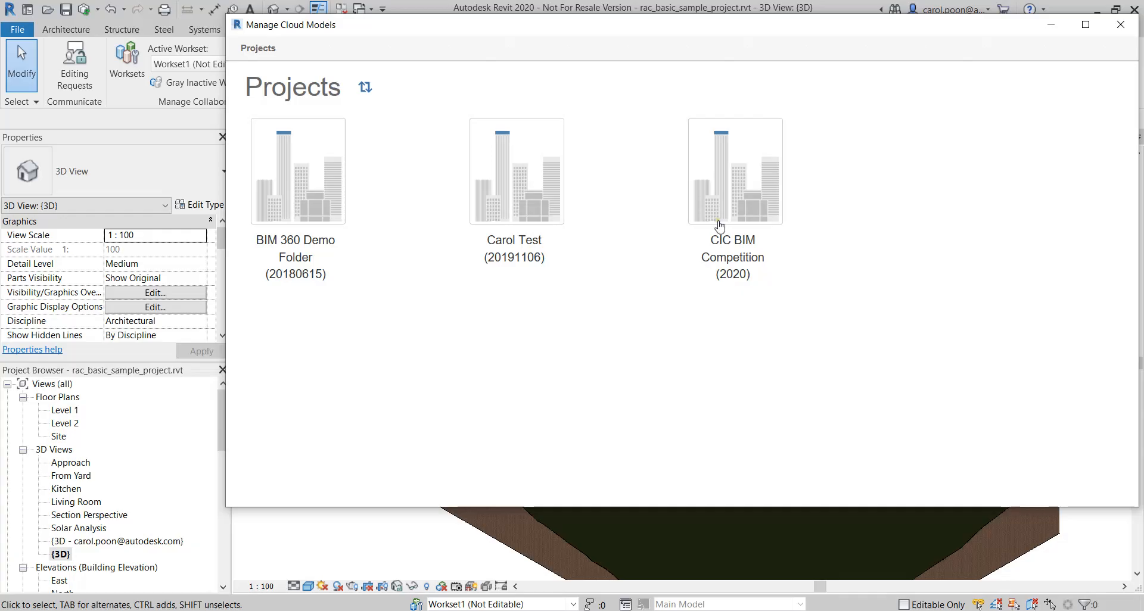
pyautogui.click(732, 186)
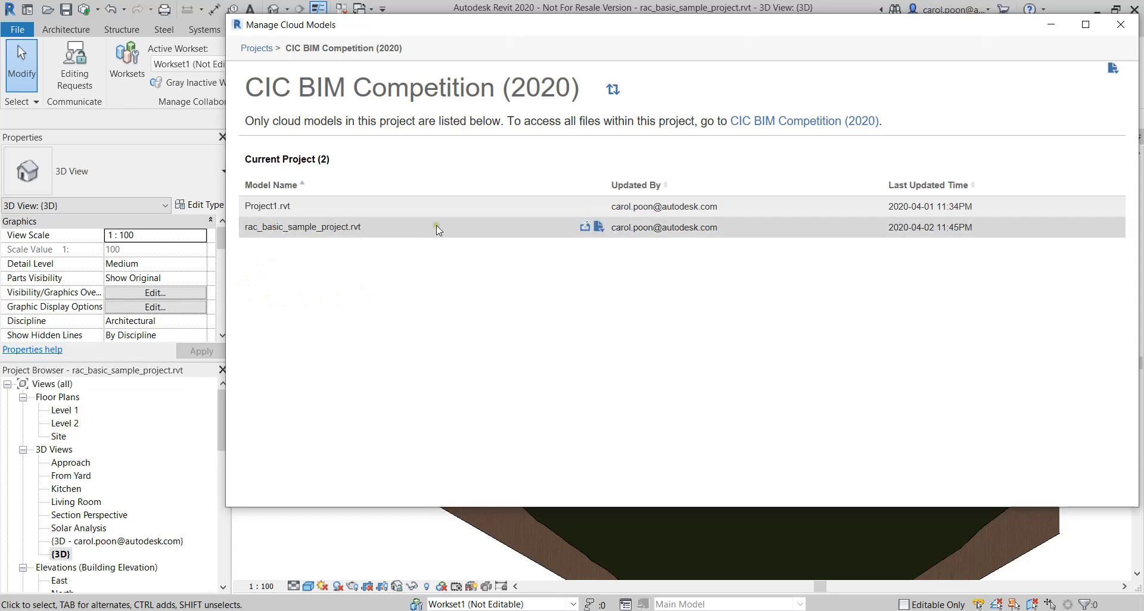
pyautogui.click(599, 229)
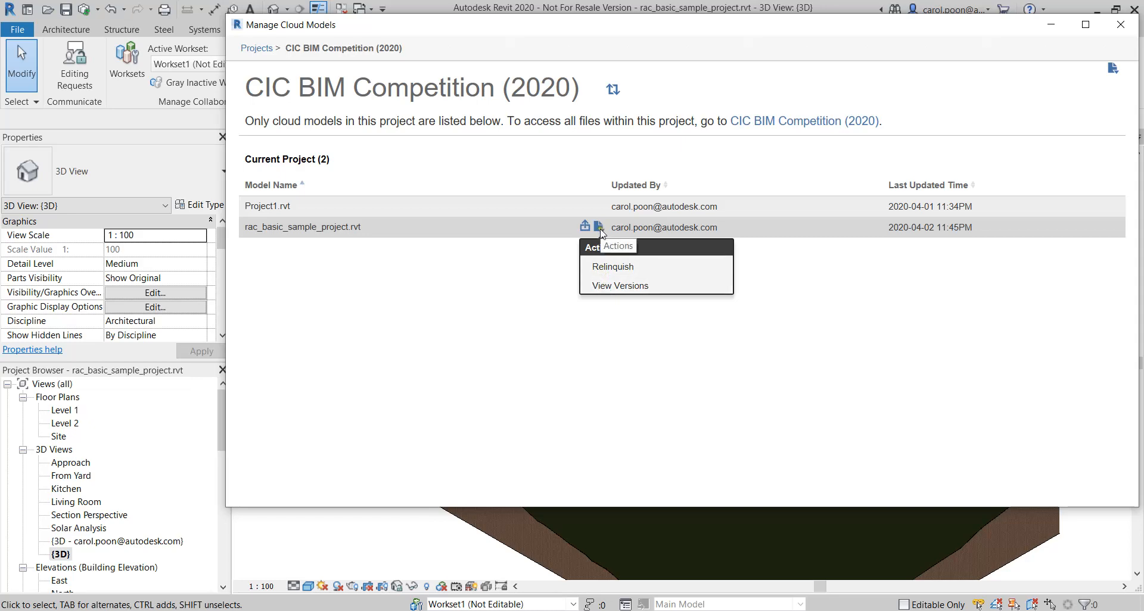
pyautogui.click(620, 290)
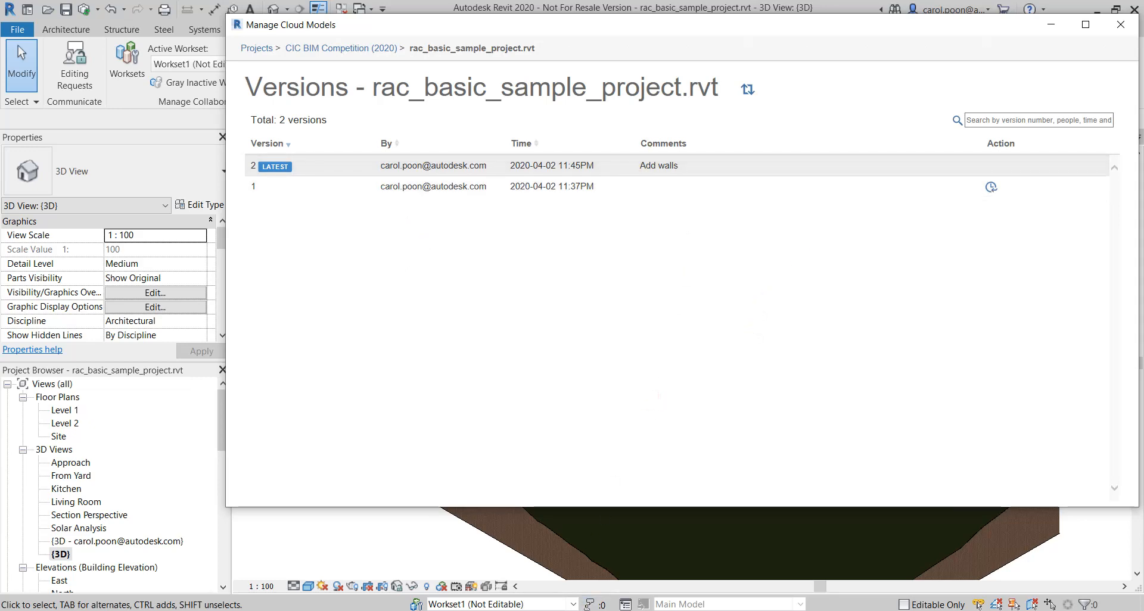
# Switch to BIM 360 Document Management in the browser, close the model viewer and reload the project folder to check the published version
pyautogui.moveTo(718, 610)
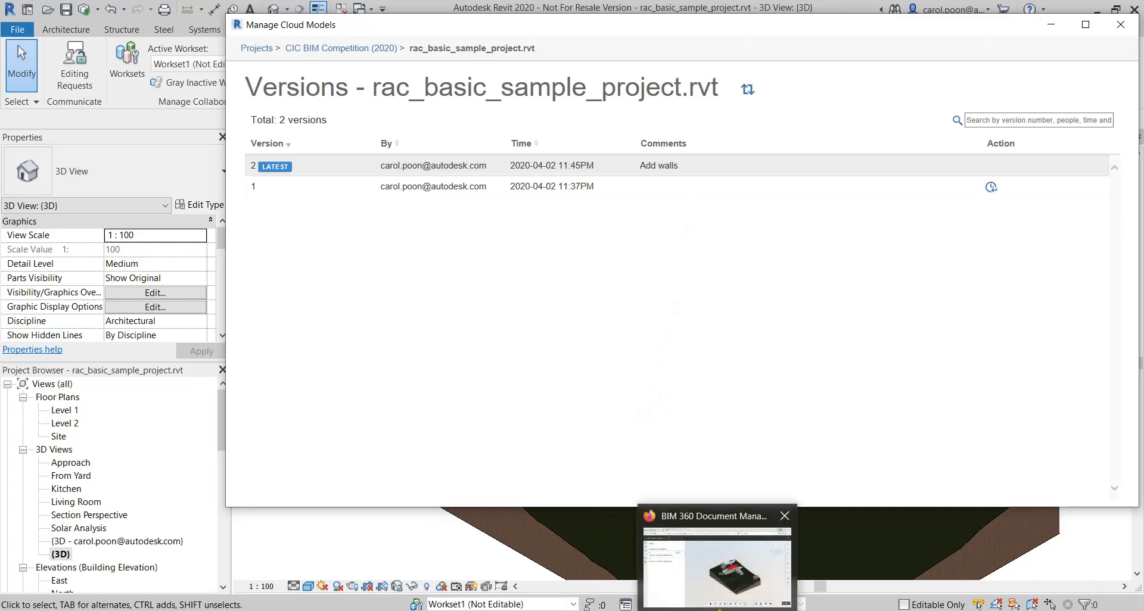
pyautogui.click(718, 610)
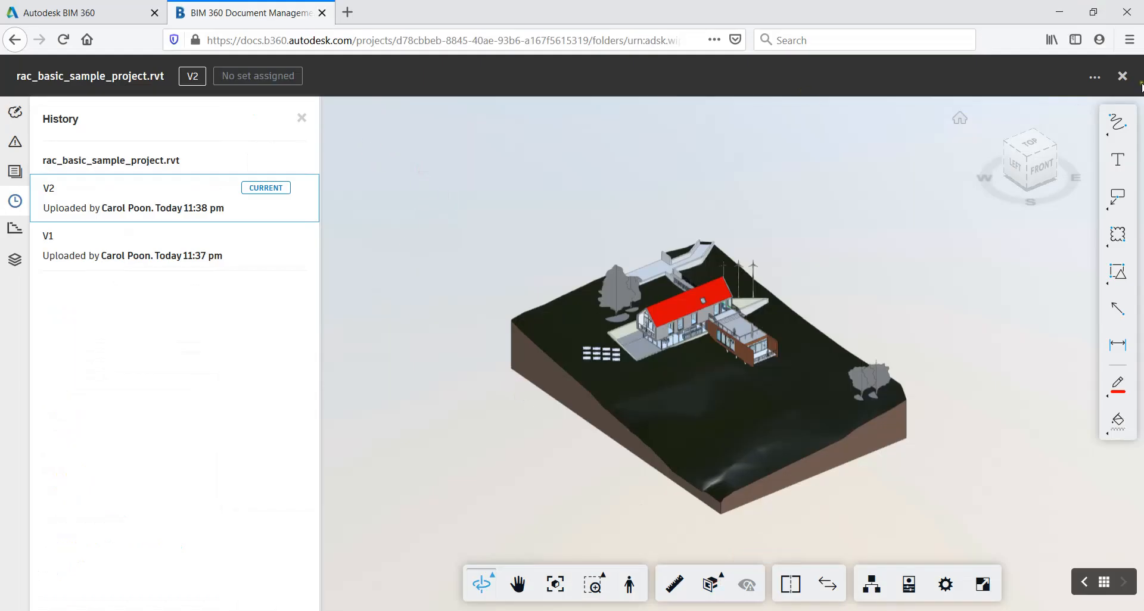
pyautogui.click(1122, 76)
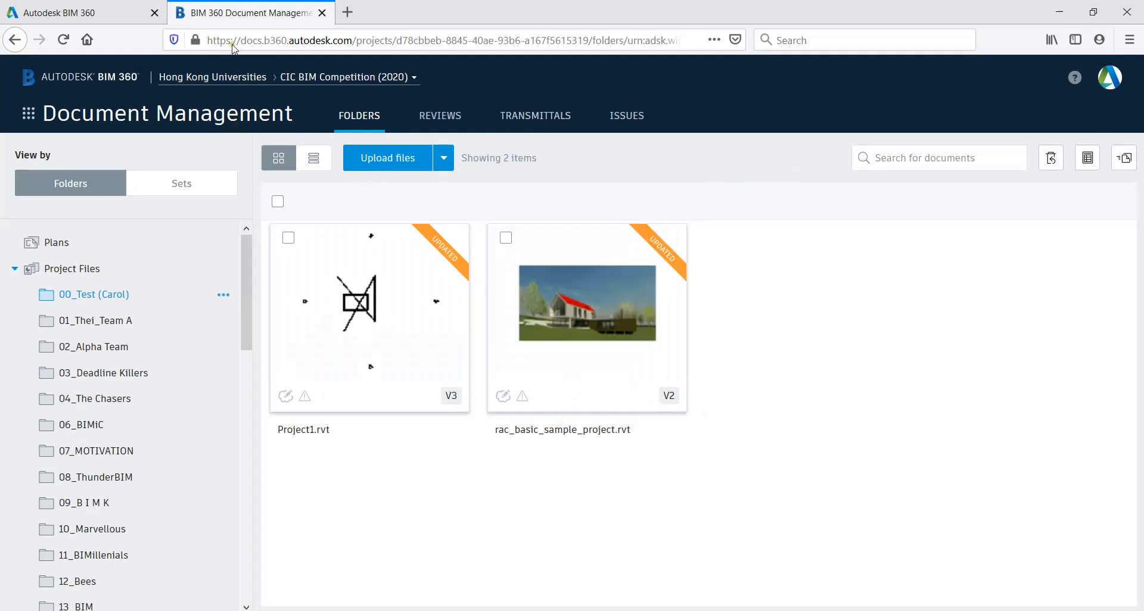
pyautogui.click(69, 42)
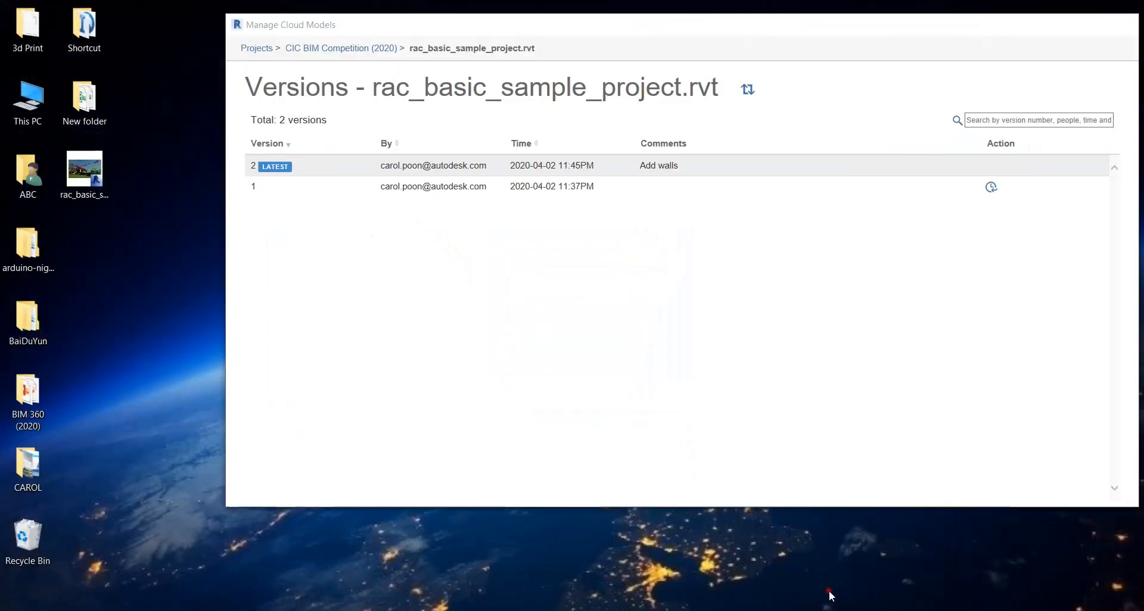
# Return to Manage Cloud Models in Revit and publish the latest version of rac_basic_sample_project.rvt to CIC BIM Competition (2020)
pyautogui.click(827, 584)
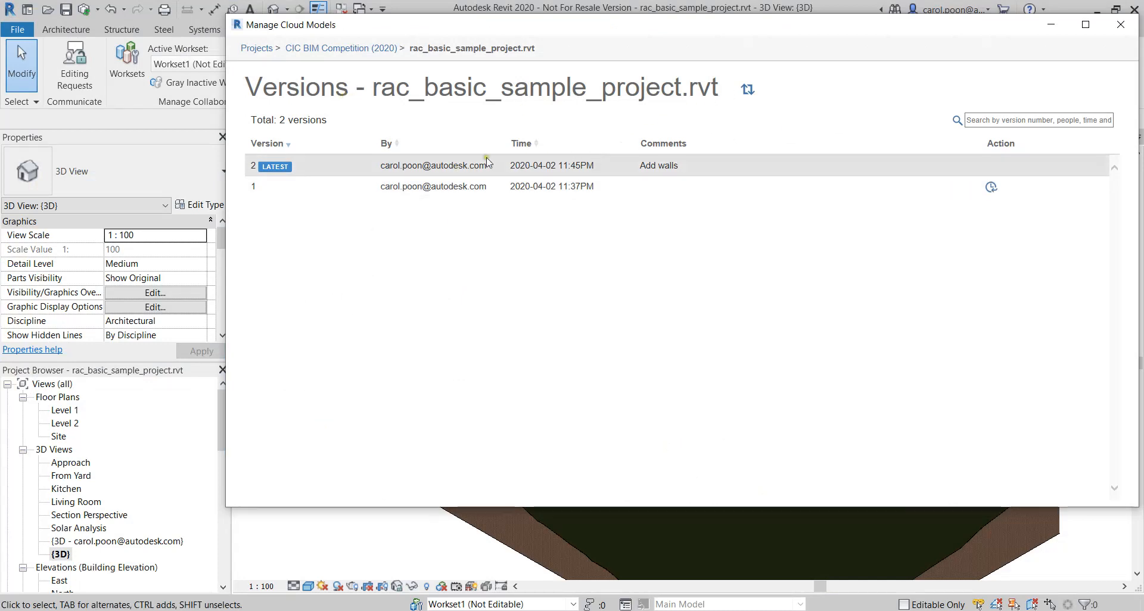
pyautogui.click(374, 50)
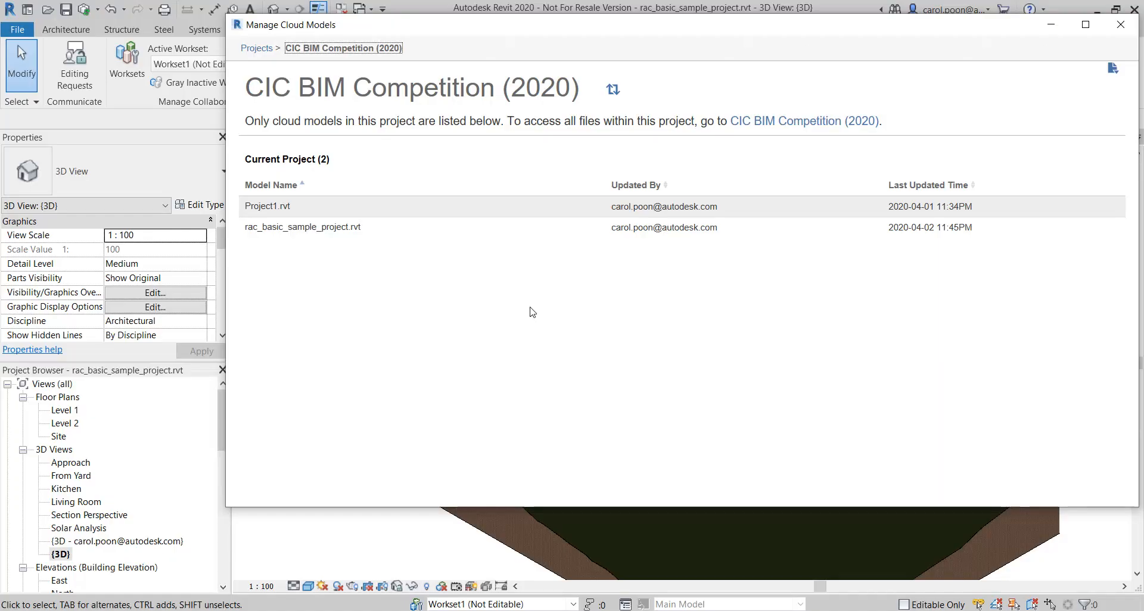
pyautogui.moveTo(575, 239)
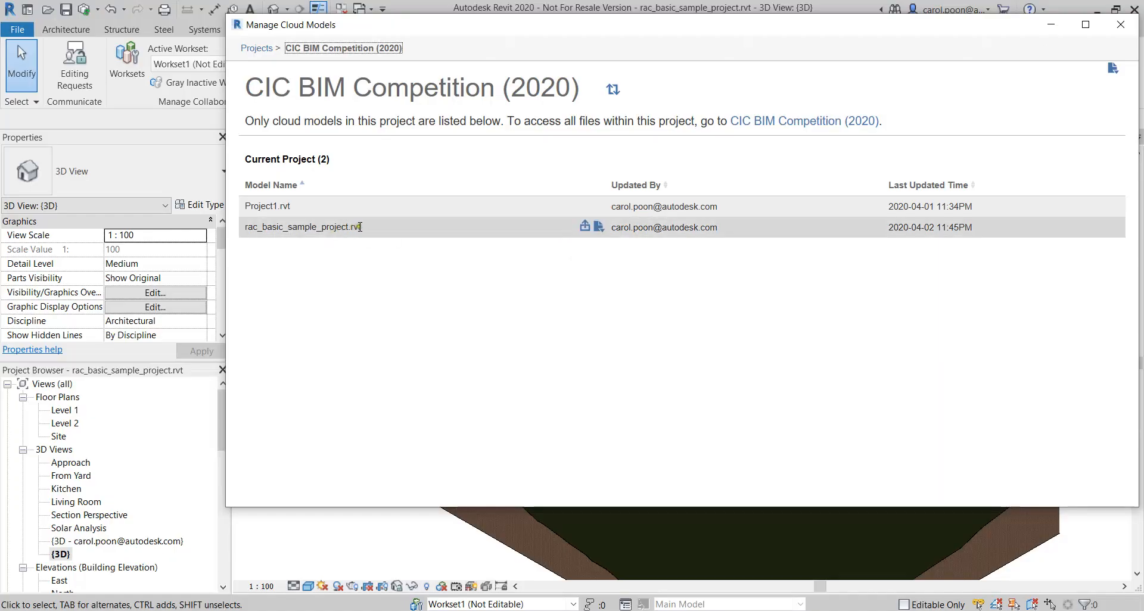
pyautogui.click(584, 228)
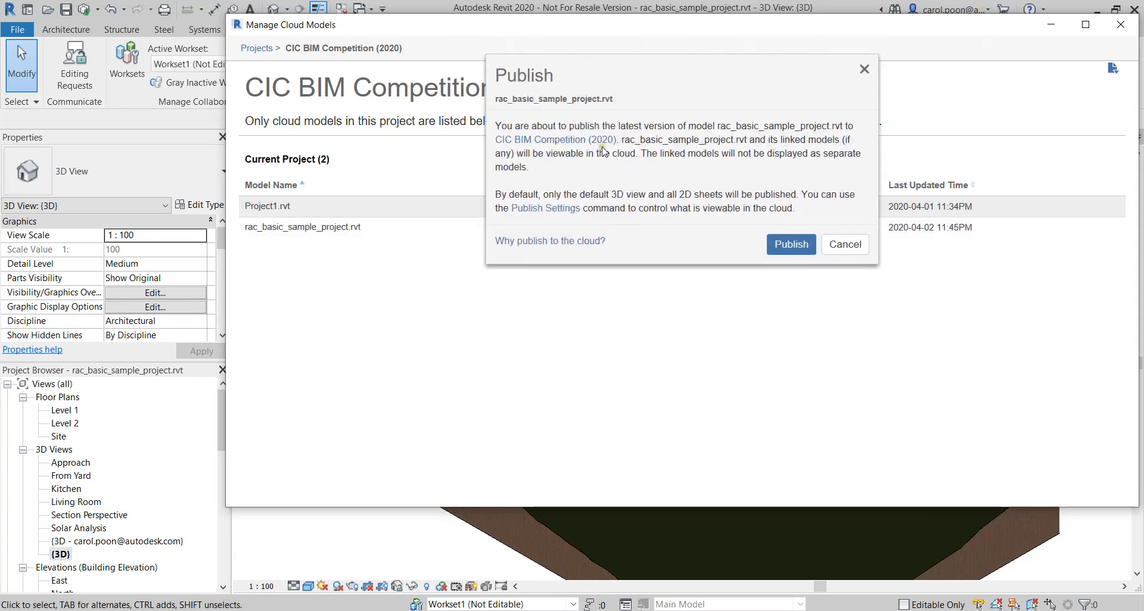
pyautogui.click(792, 245)
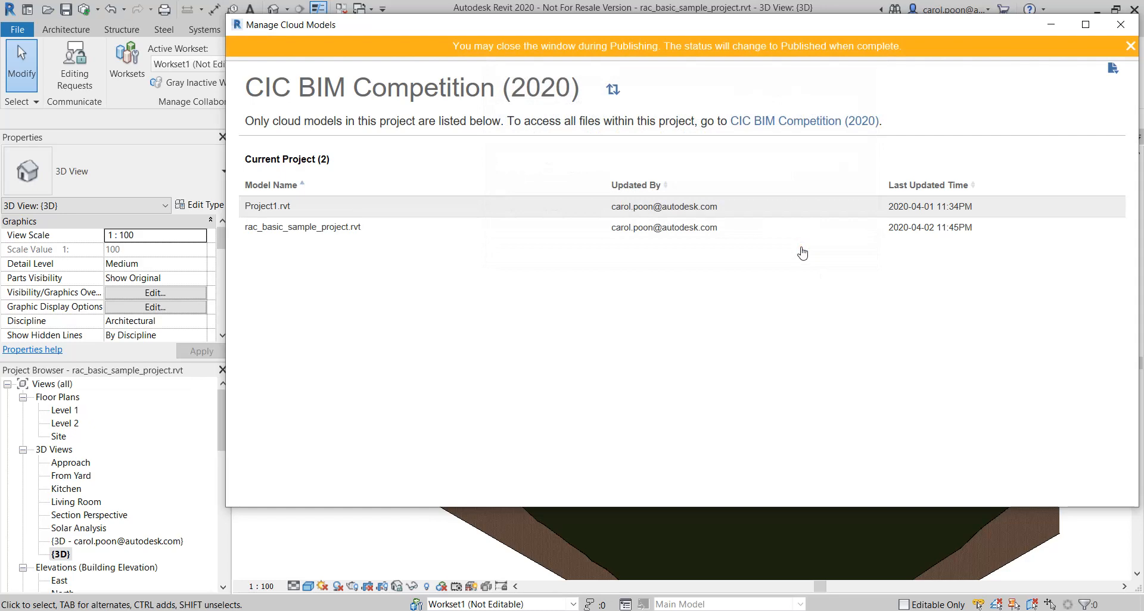
pyautogui.moveTo(588, 239)
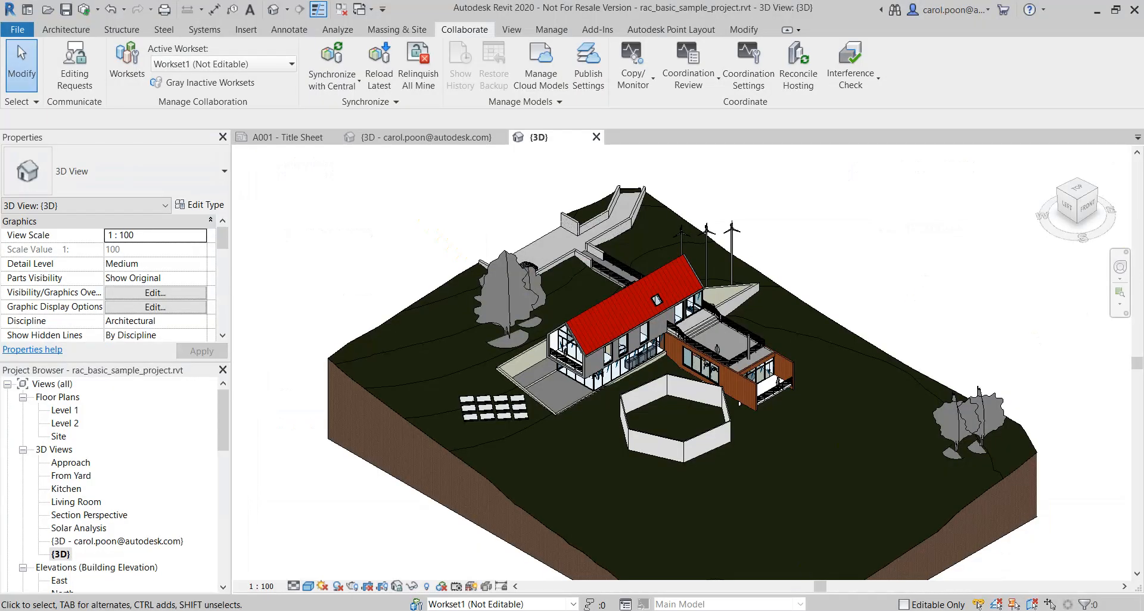
# Switch back to BIM 360 in the browser, open rac_basic_sample_project.rvt and inspect the added hexagonal walls in its 3D view
pyautogui.click(719, 609)
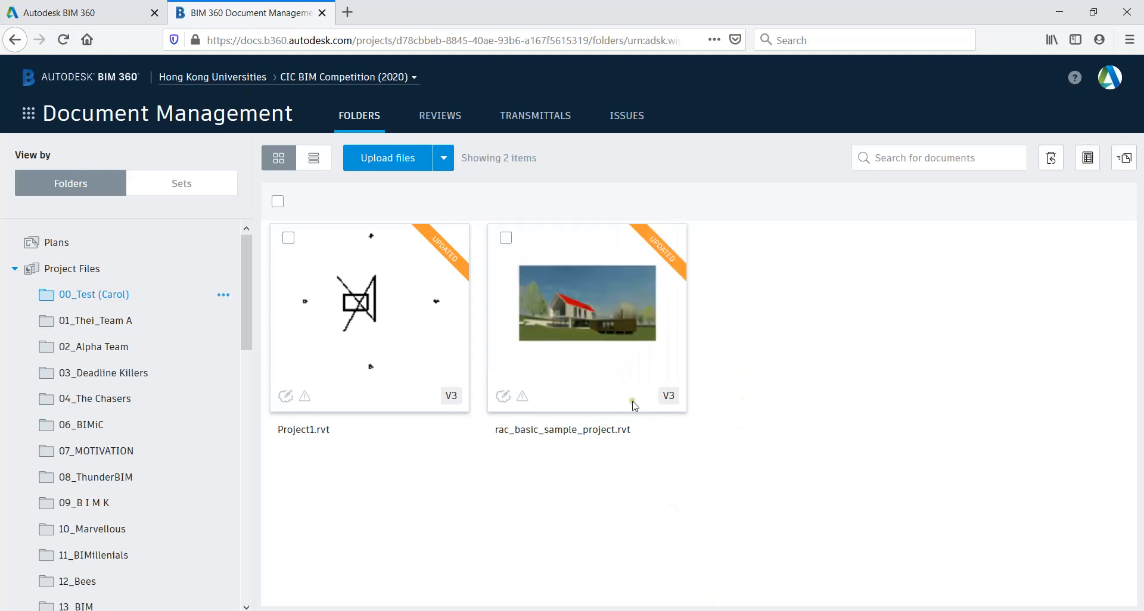
pyautogui.moveTo(620, 347)
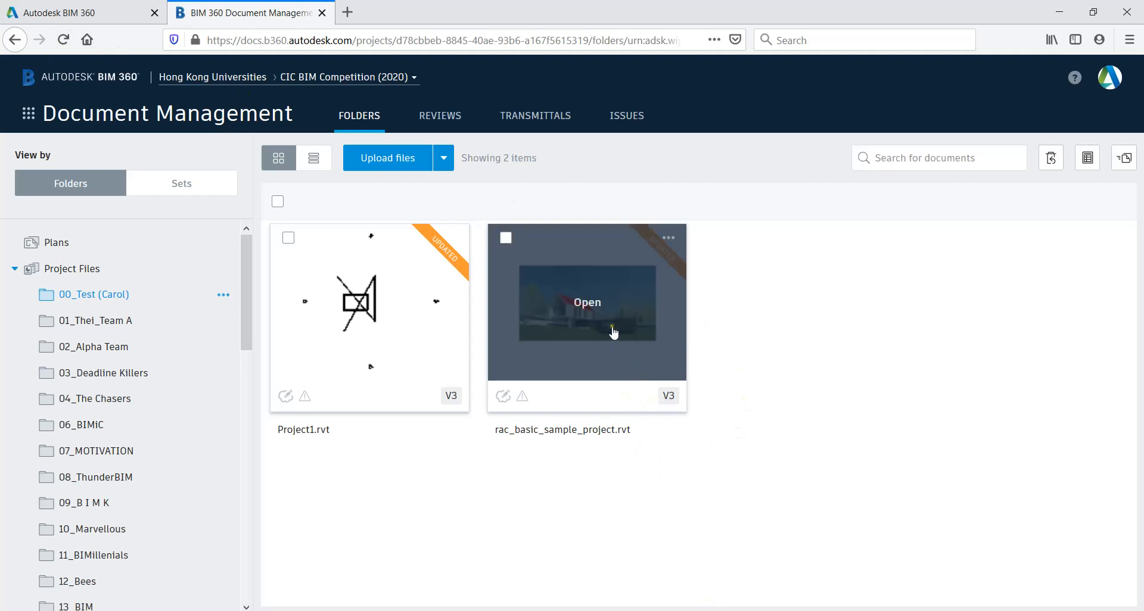
pyautogui.click(611, 320)
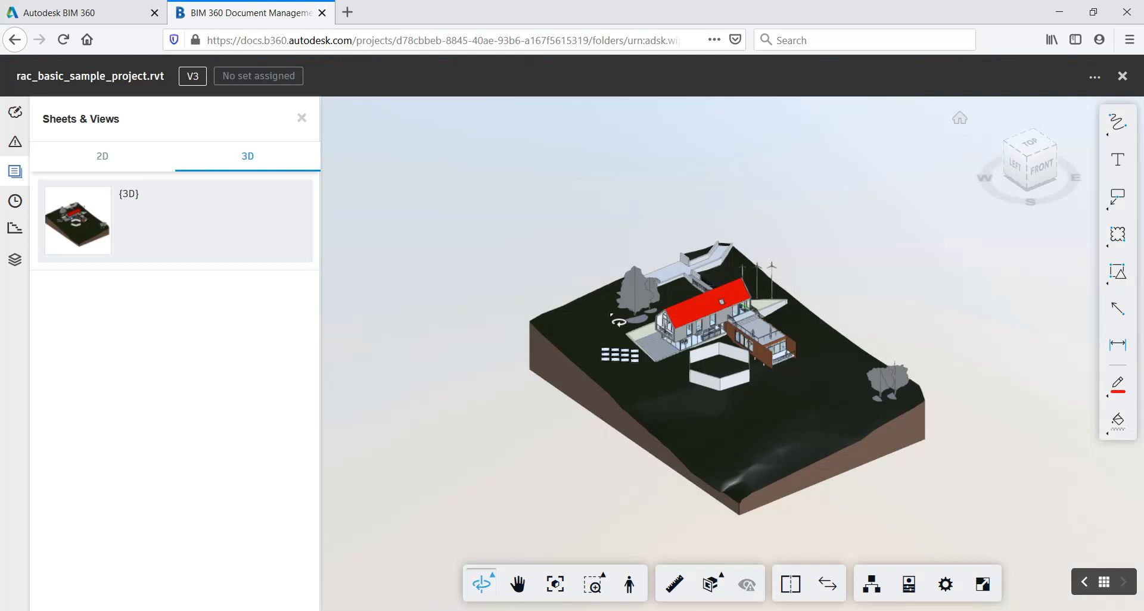
pyautogui.moveTo(605, 449); pyautogui.dragTo(755, 419)
pyautogui.scroll(-6, 748, 374)
pyautogui.scroll(3, 747, 375)
pyautogui.moveTo(748, 376); pyautogui.dragTo(754, 415)
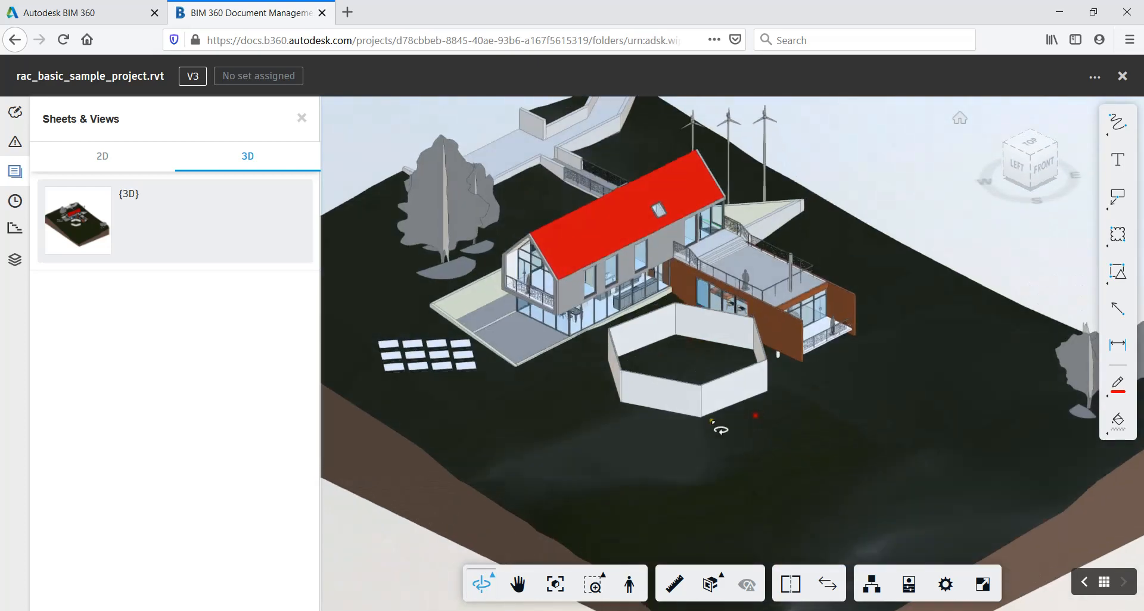
# Show the model's version history, view V2 and go back to V3
pyautogui.click(15, 201)
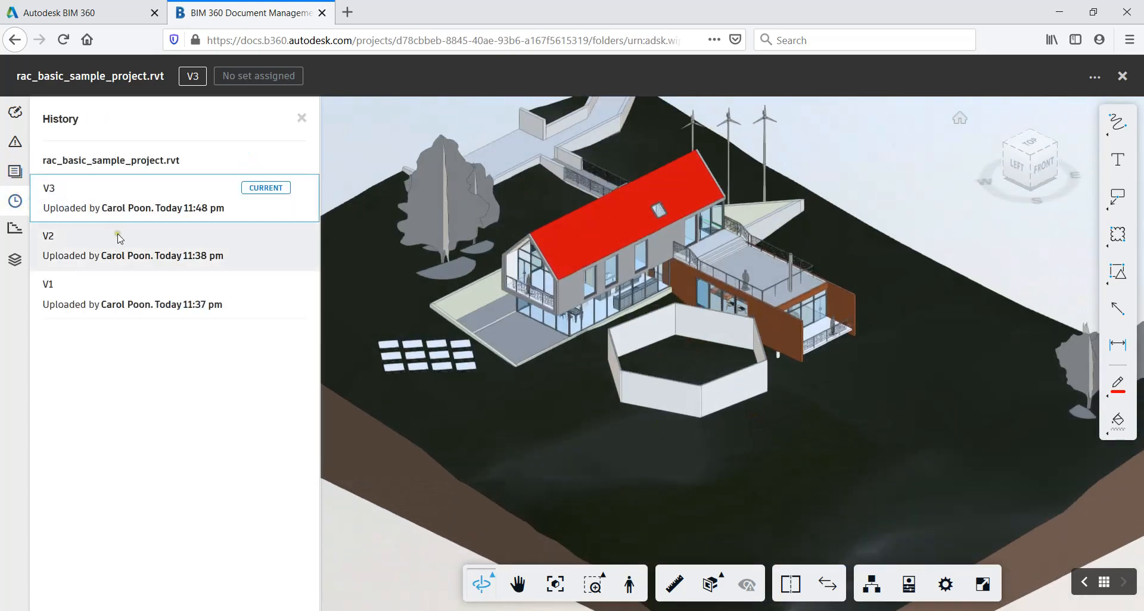
pyautogui.click(124, 251)
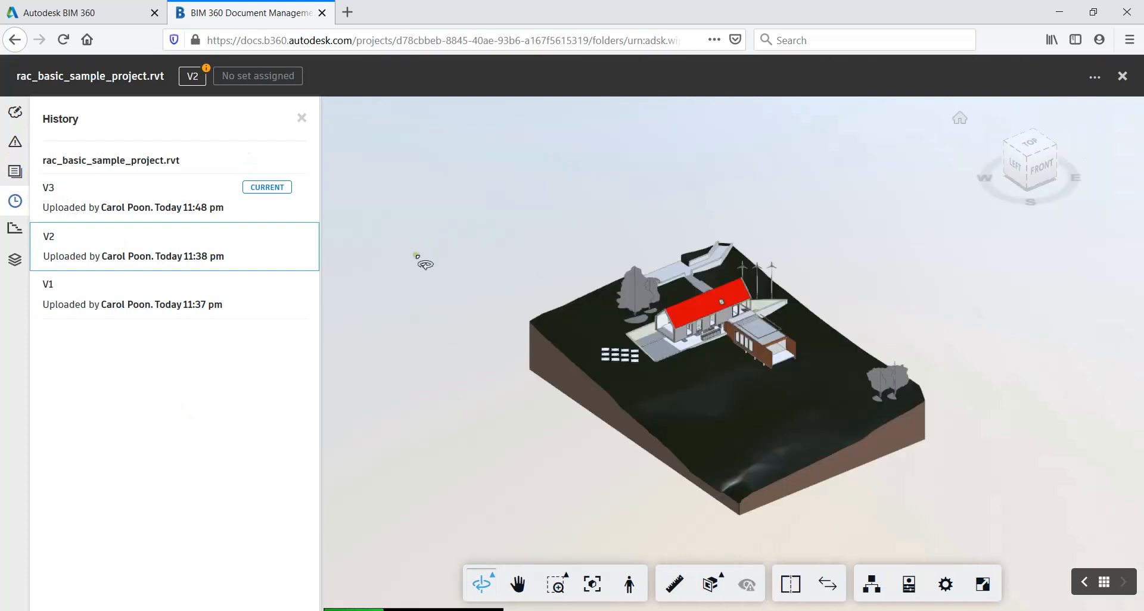
pyautogui.click(196, 203)
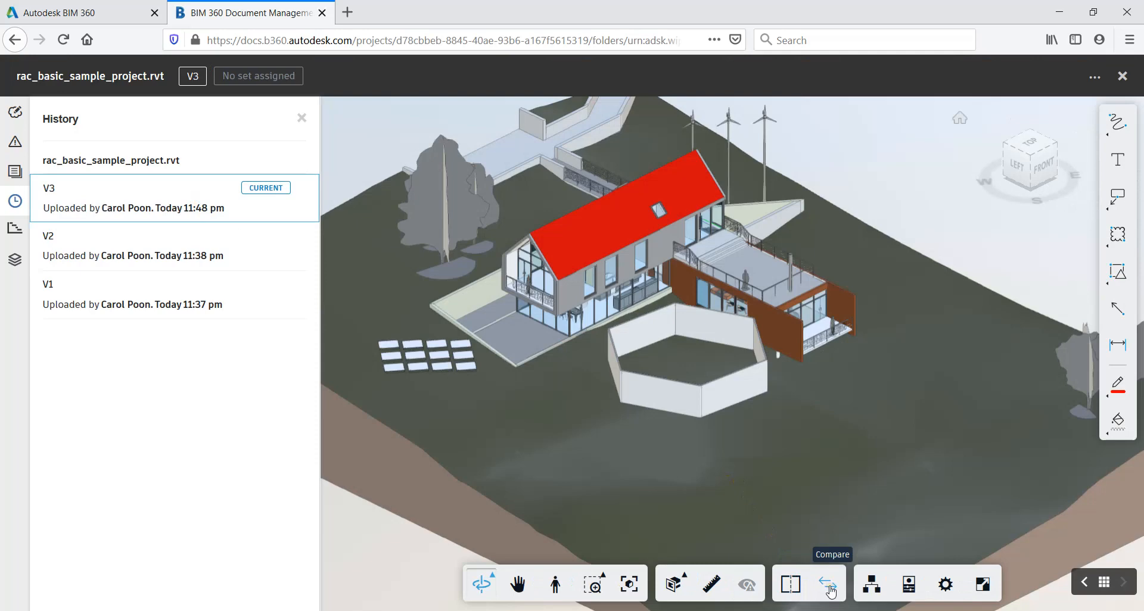
# Compare the {3D} views of versions v3 and v2, examine the changed walls from several angles, and close the comparison viewer
pyautogui.click(833, 590)
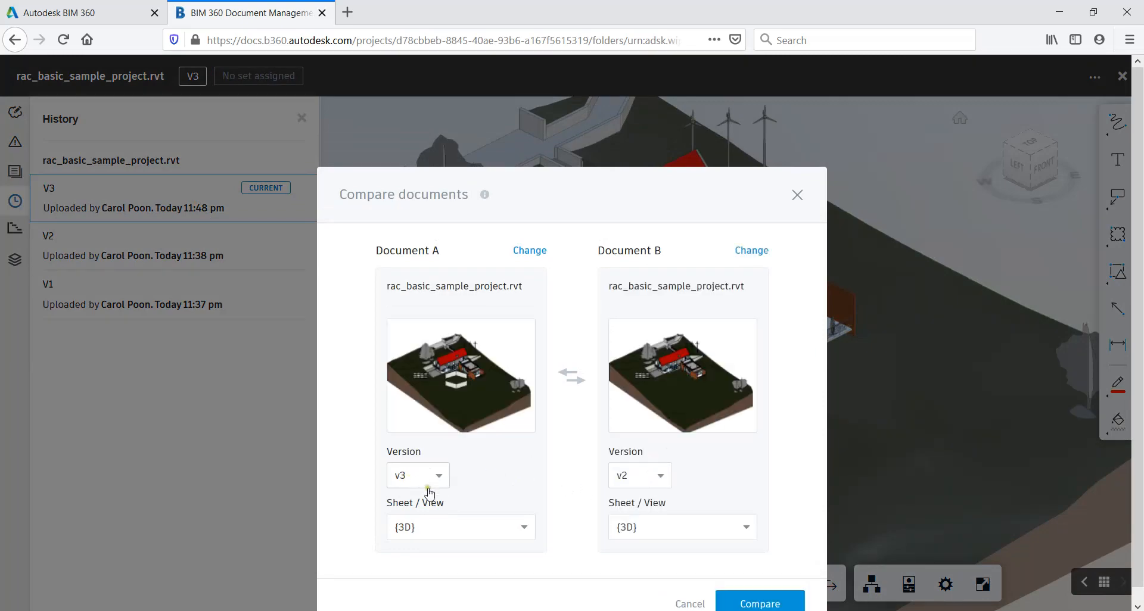
pyautogui.click(747, 603)
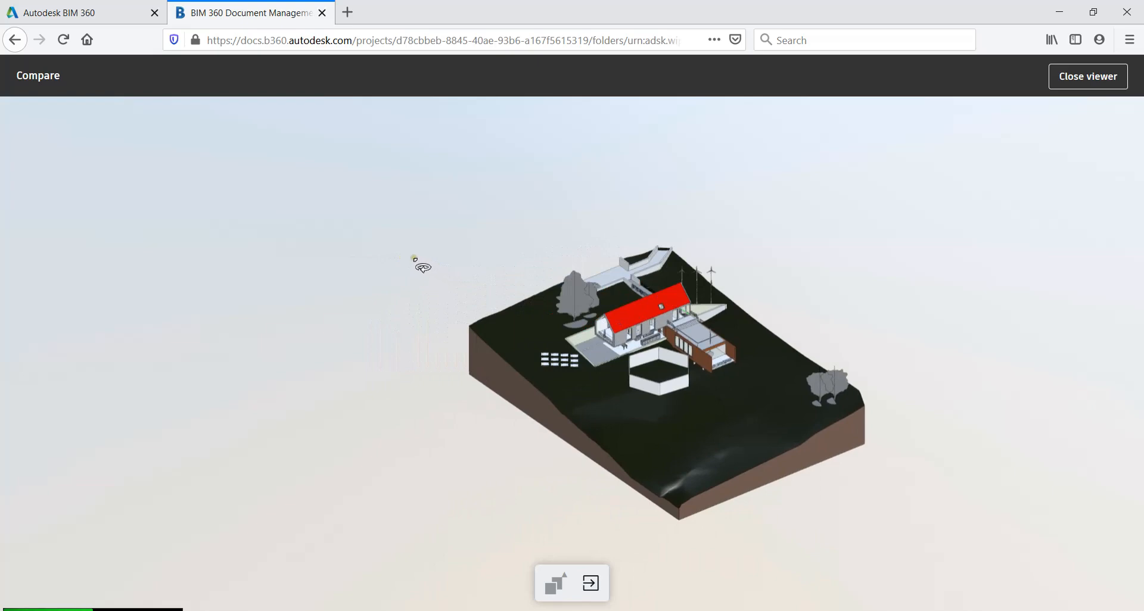
pyautogui.moveTo(475, 247); pyautogui.dragTo(581, 290)
pyautogui.scroll(8, 689, 409)
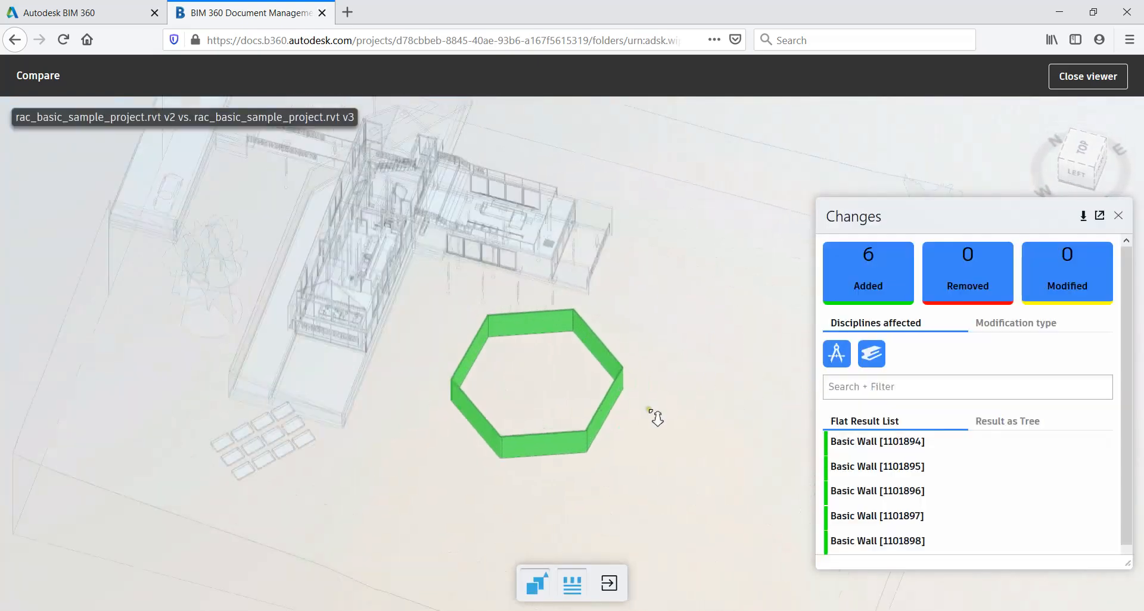
pyautogui.moveTo(655, 413); pyautogui.dragTo(462, 444)
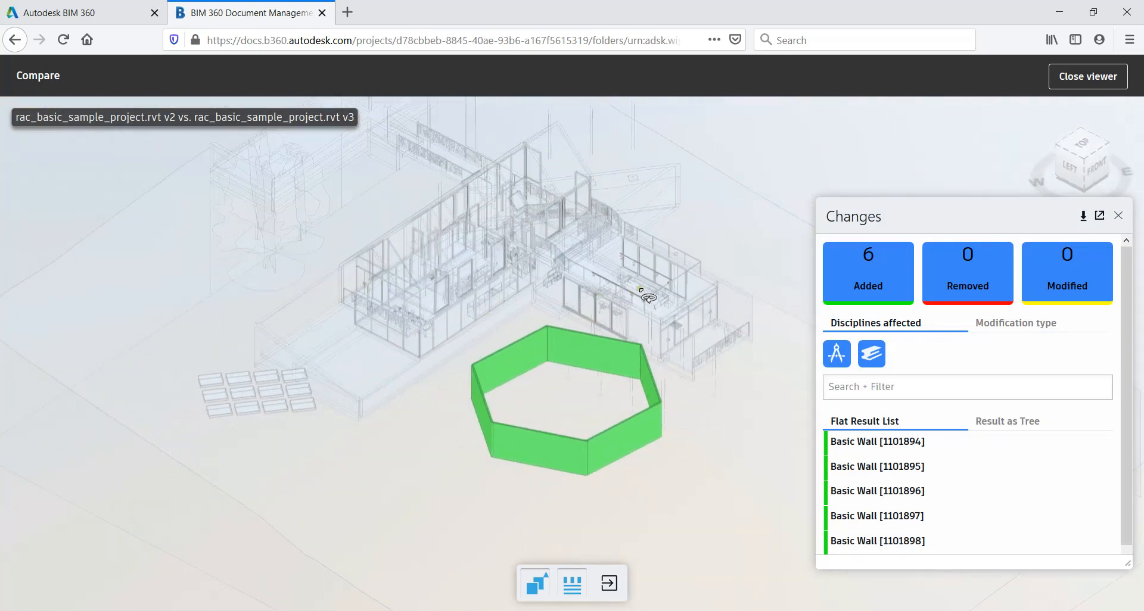
pyautogui.moveTo(673, 354)
pyautogui.mouseDown()
pyautogui.moveTo(602, 379)
pyautogui.moveTo(557, 374)
pyautogui.moveTo(572, 280)
pyautogui.moveTo(596, 411)
pyautogui.moveTo(588, 378)
pyautogui.moveTo(479, 273)
pyautogui.moveTo(690, 317)
pyautogui.moveTo(715, 384)
pyautogui.moveTo(718, 350)
pyautogui.moveTo(705, 382)
pyautogui.moveTo(661, 373)
pyautogui.mouseUp()
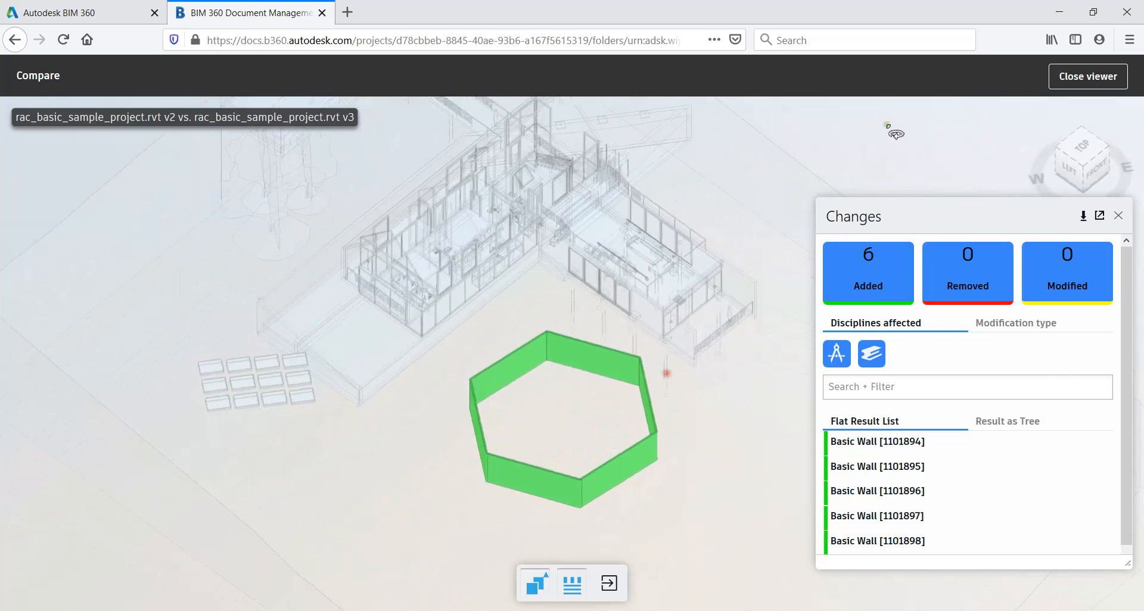
pyautogui.click(1117, 216)
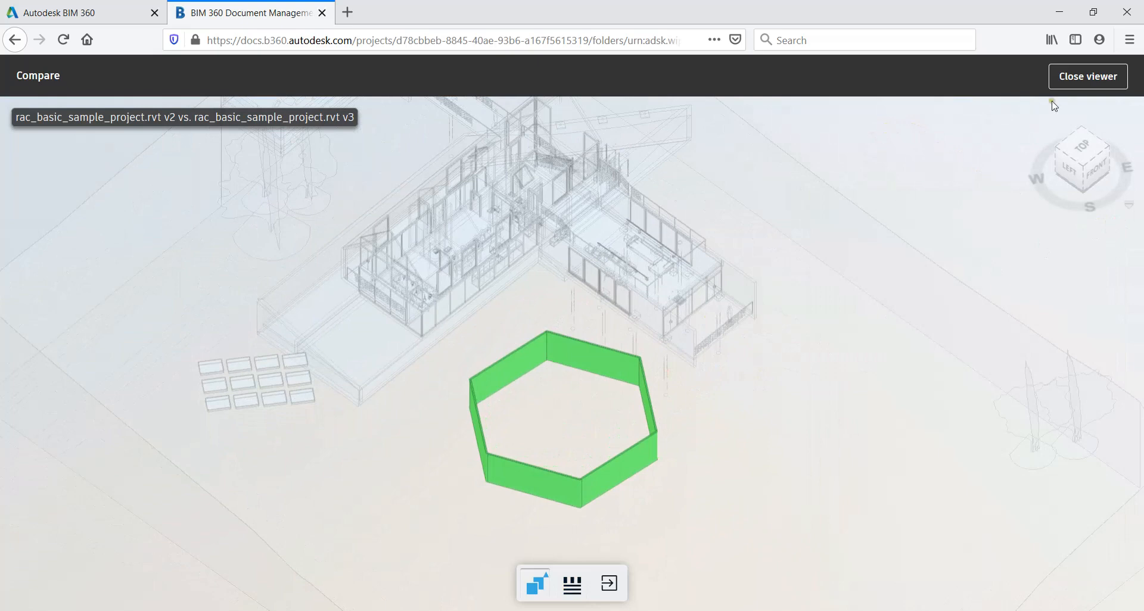
pyautogui.click(1080, 84)
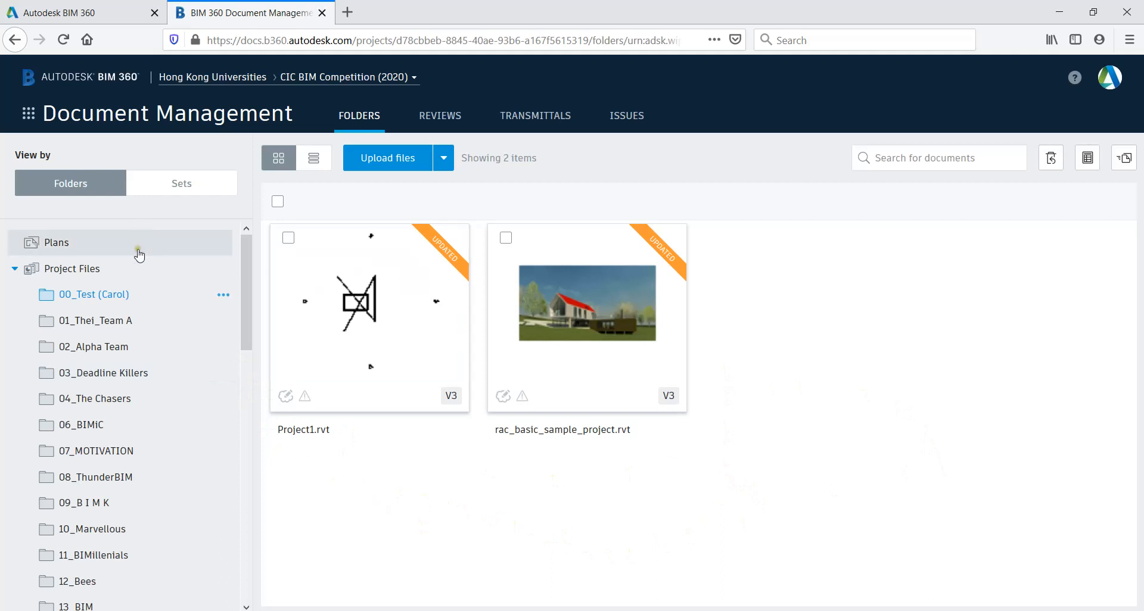
# Add a subfolder named Site Photos to the 00_Test project folder and show the folder contents as a list
pyautogui.click(224, 296)
pyautogui.click(234, 329)
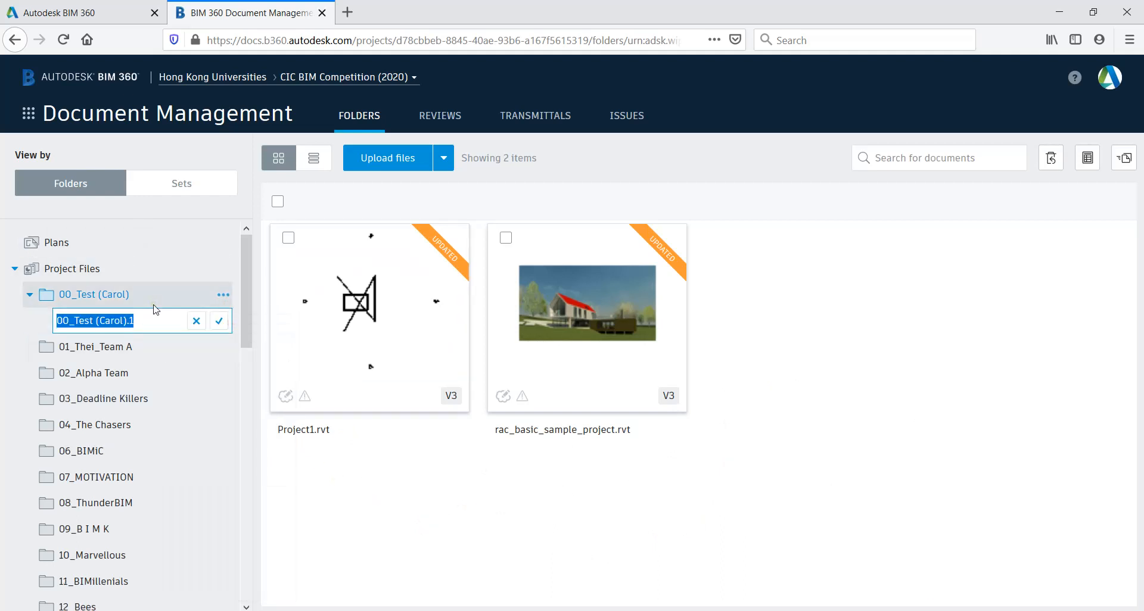
pyautogui.write('Site Photos')
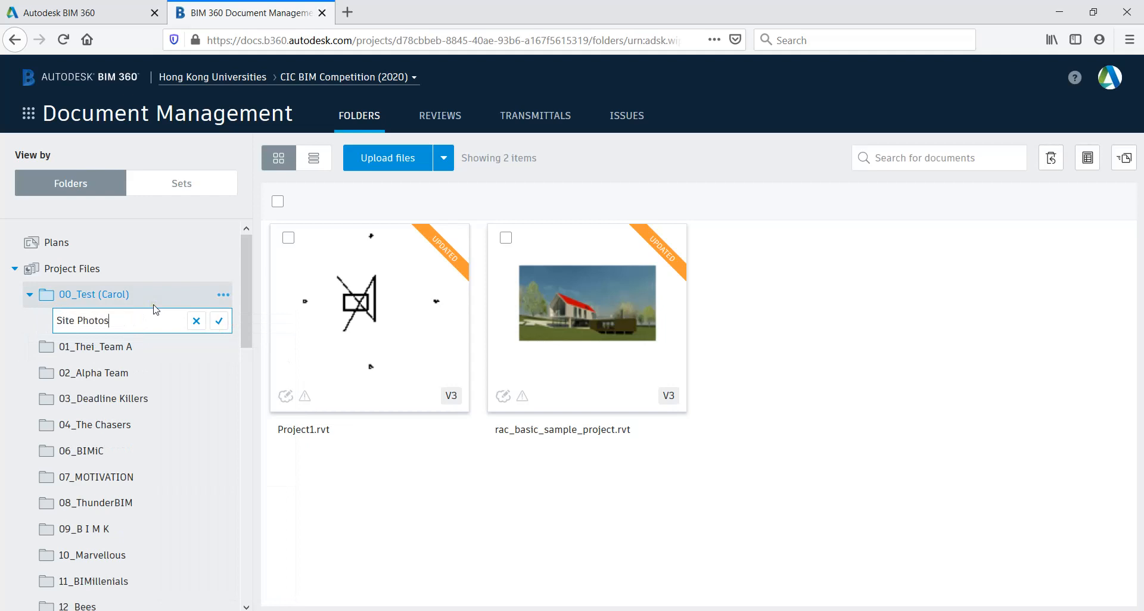
pyautogui.click(218, 321)
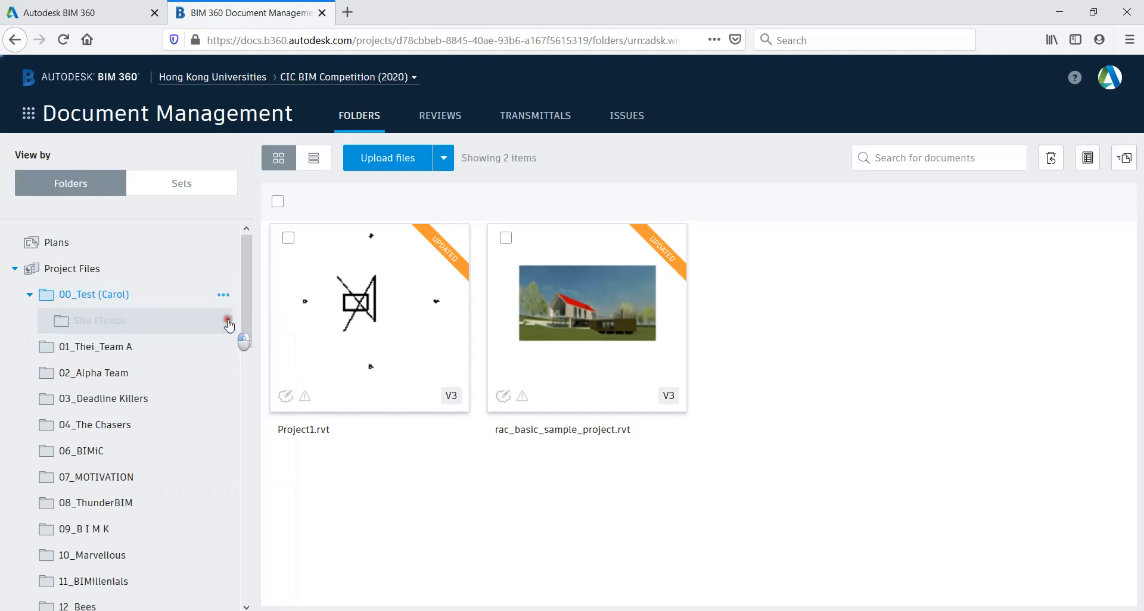
pyautogui.click(313, 157)
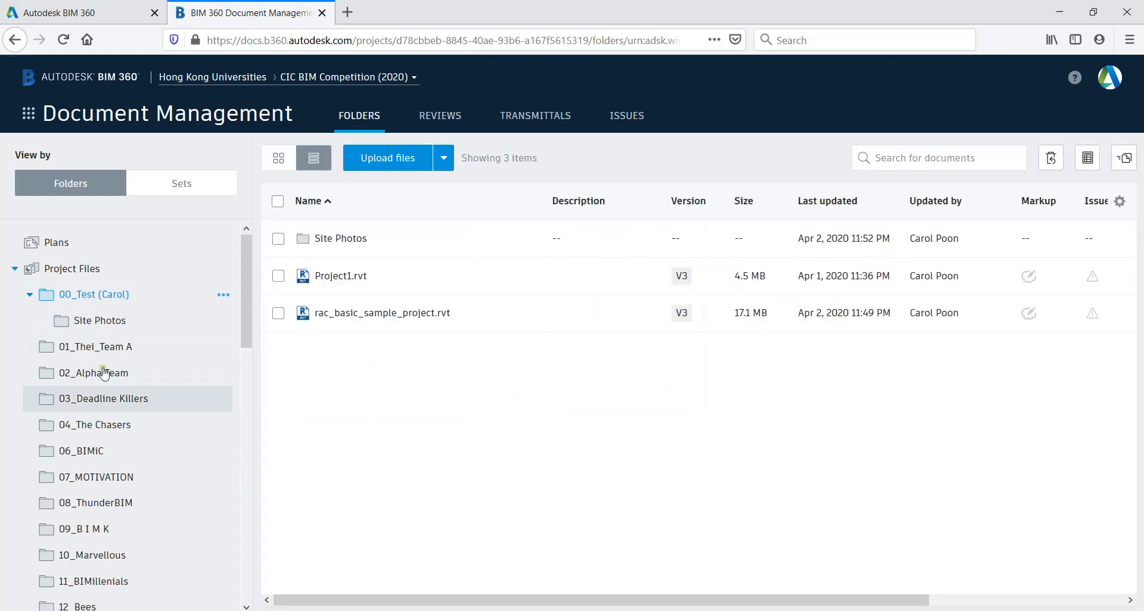
# Add a subfolder named Architecture Info to the 00_Test project folder
pyautogui.click(224, 295)
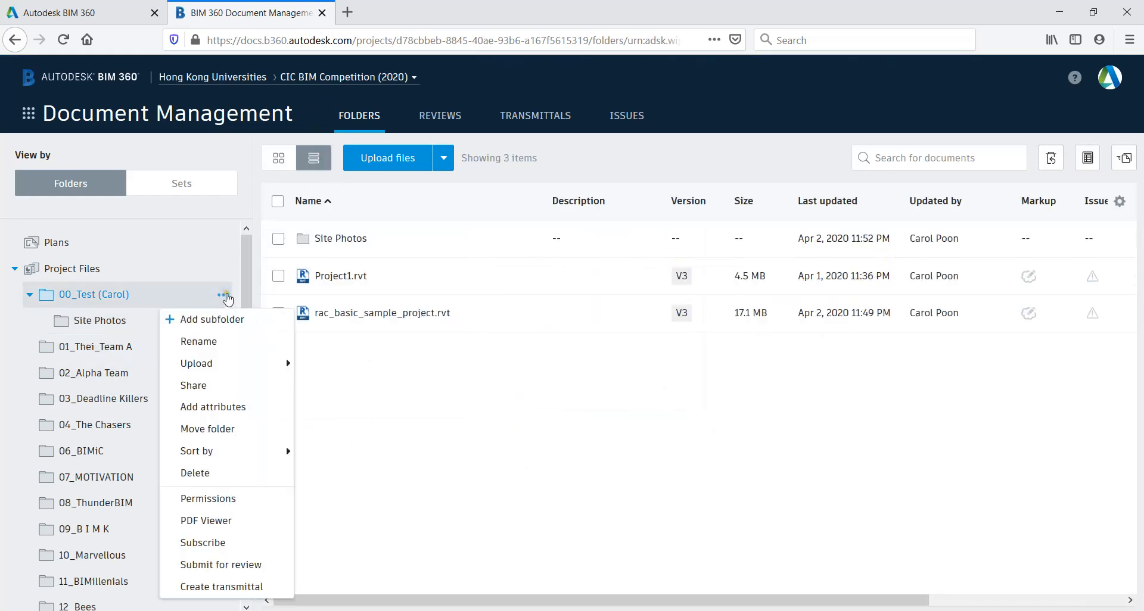
pyautogui.click(228, 322)
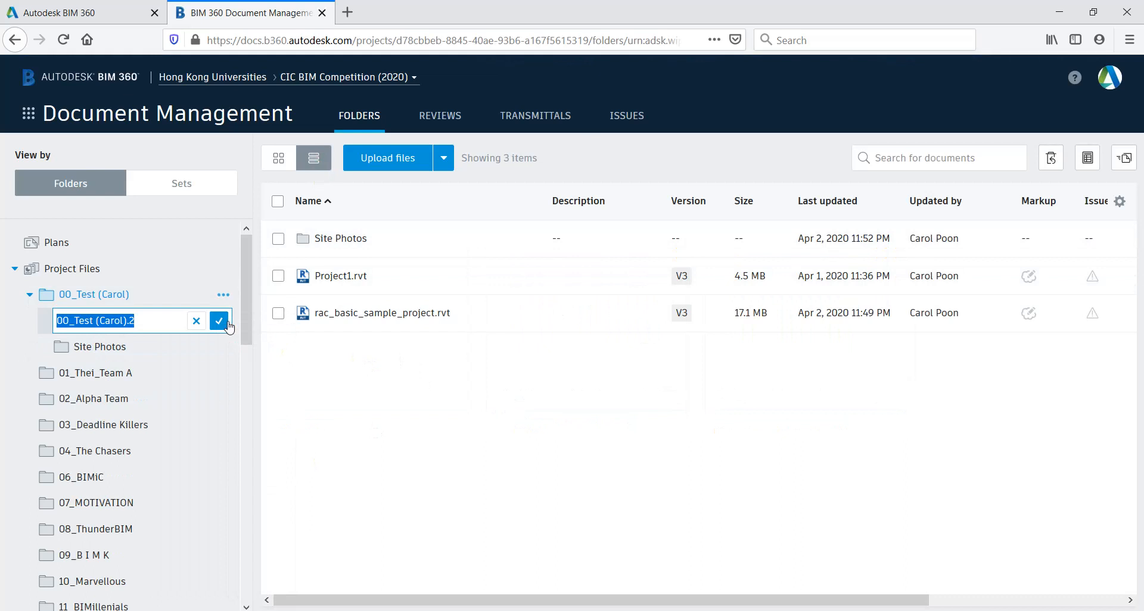
pyautogui.write('Ar')
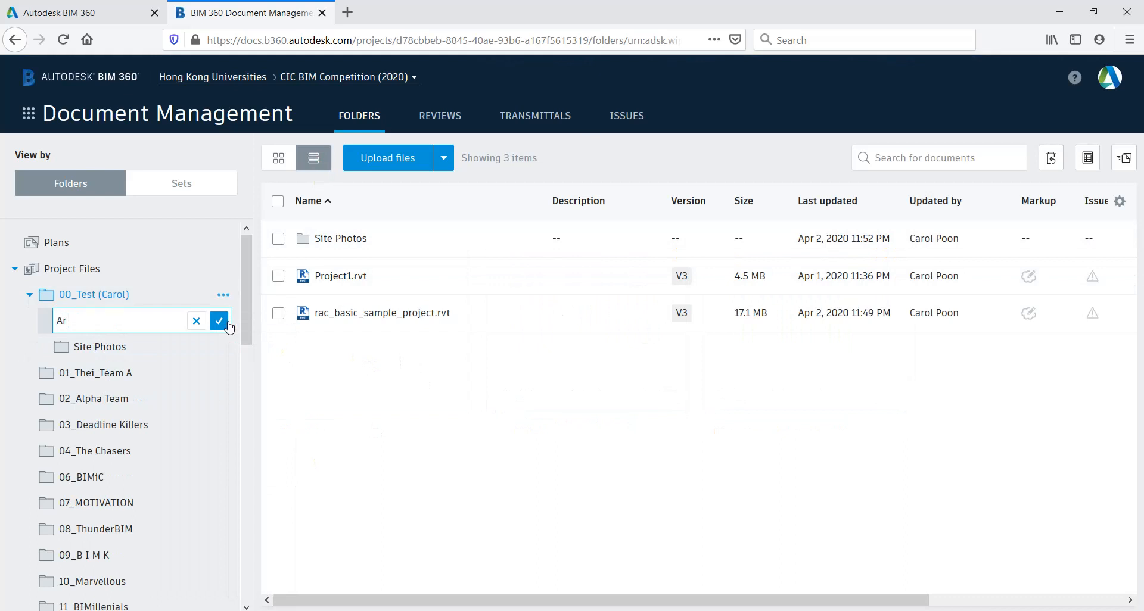
pyautogui.write('ture Info')
pyautogui.click(228, 322)
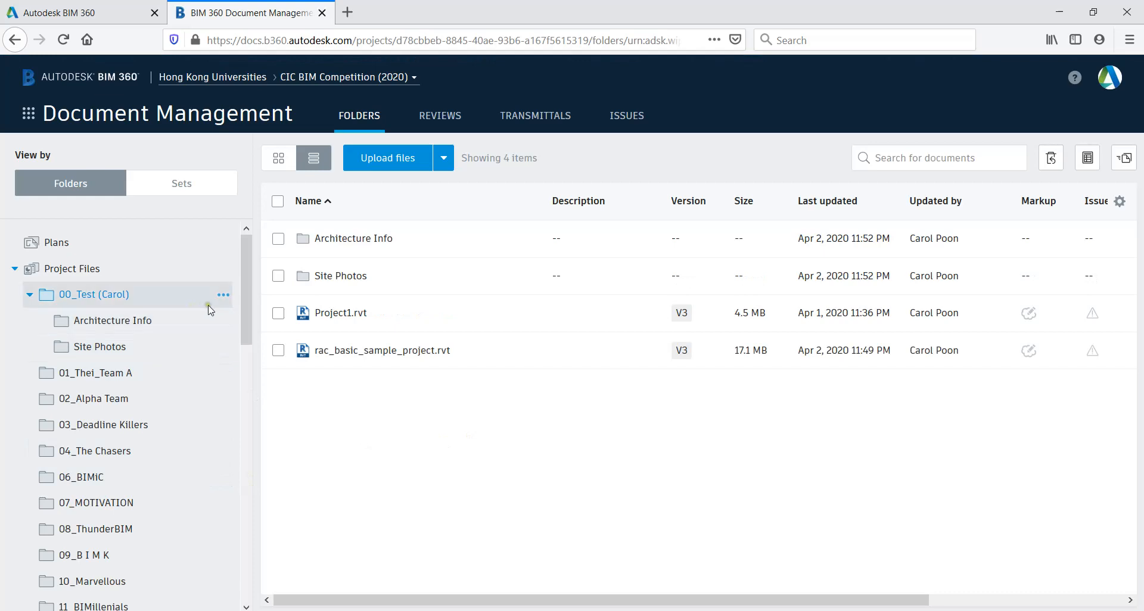
# Add a subfolder named Pictures to the 00_Test project folder and reload the contents of 00_Test
pyautogui.click(223, 295)
pyautogui.click(225, 320)
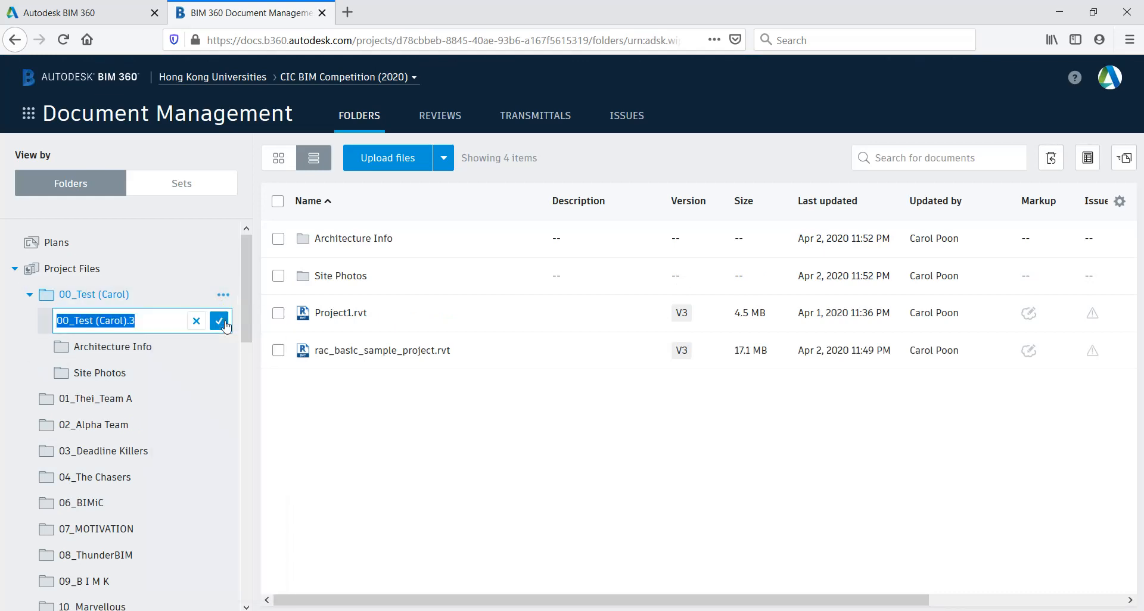
pyautogui.write('Pictures')
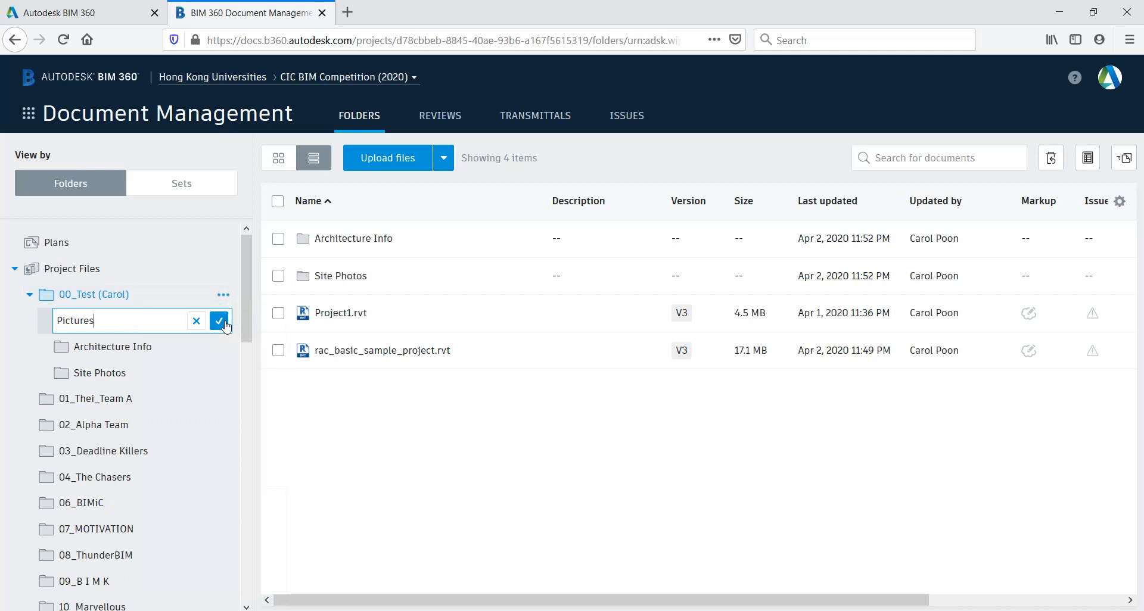
pyautogui.click(225, 323)
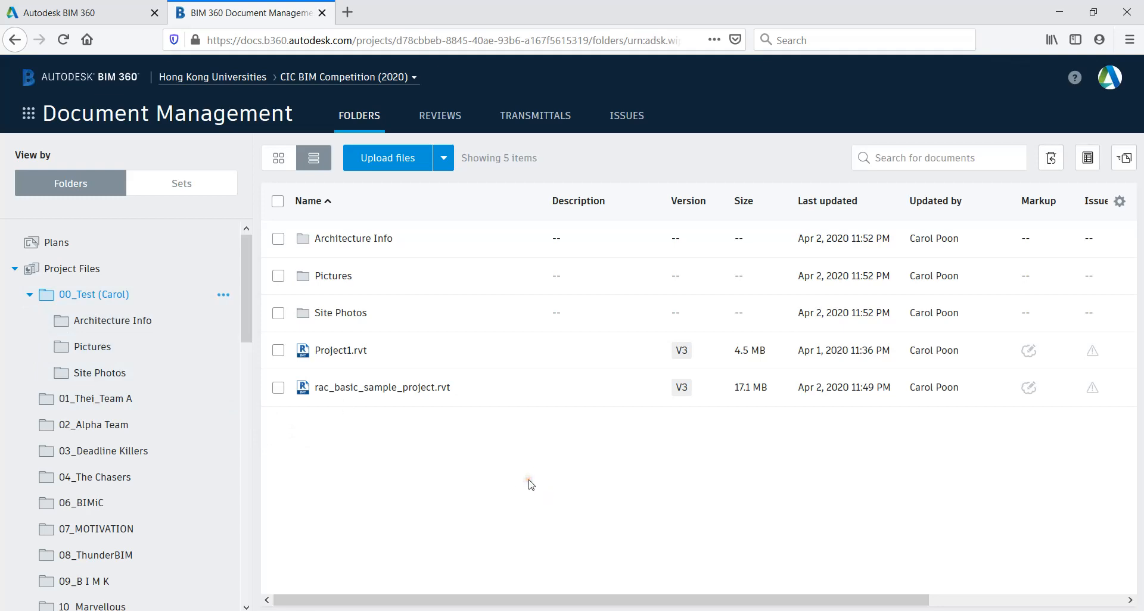
pyautogui.click(103, 298)
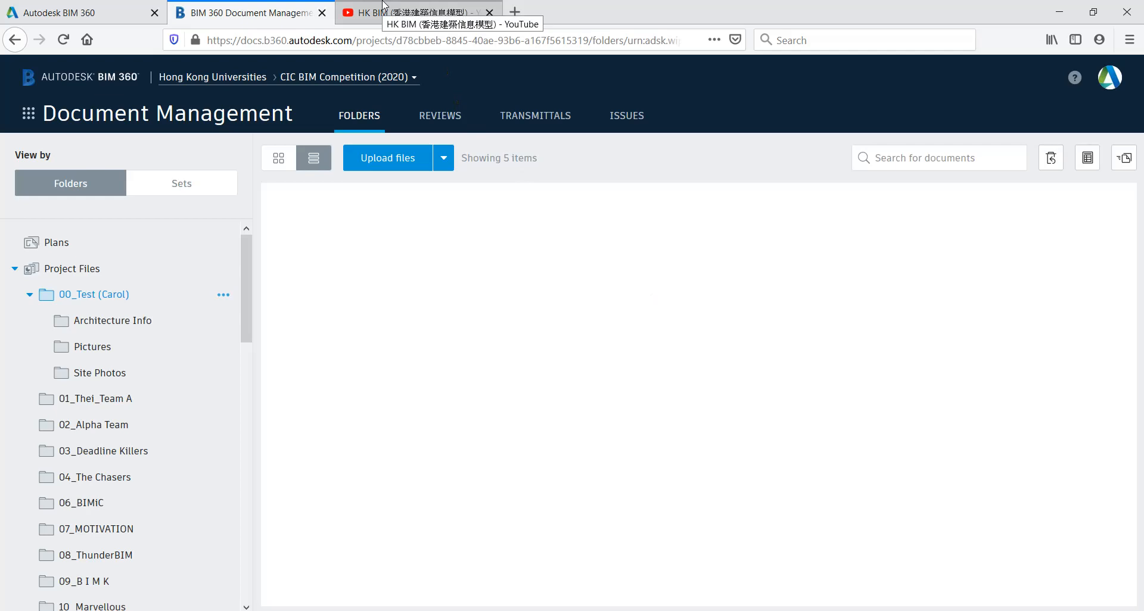
# Switch to the HK BIM playlist on YouTube and browse its videos down to the BIM 360 Introduction Webinar (13th March 2020)
pyautogui.click(386, 5)
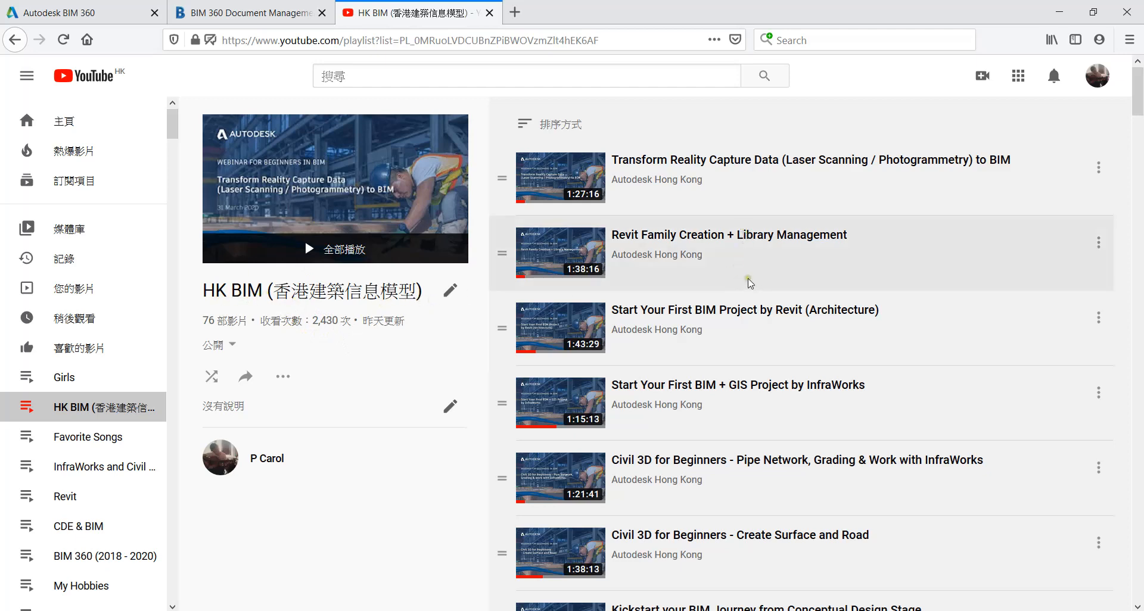
pyautogui.scroll(-1, 751, 287)
pyautogui.scroll(-6, 751, 288)
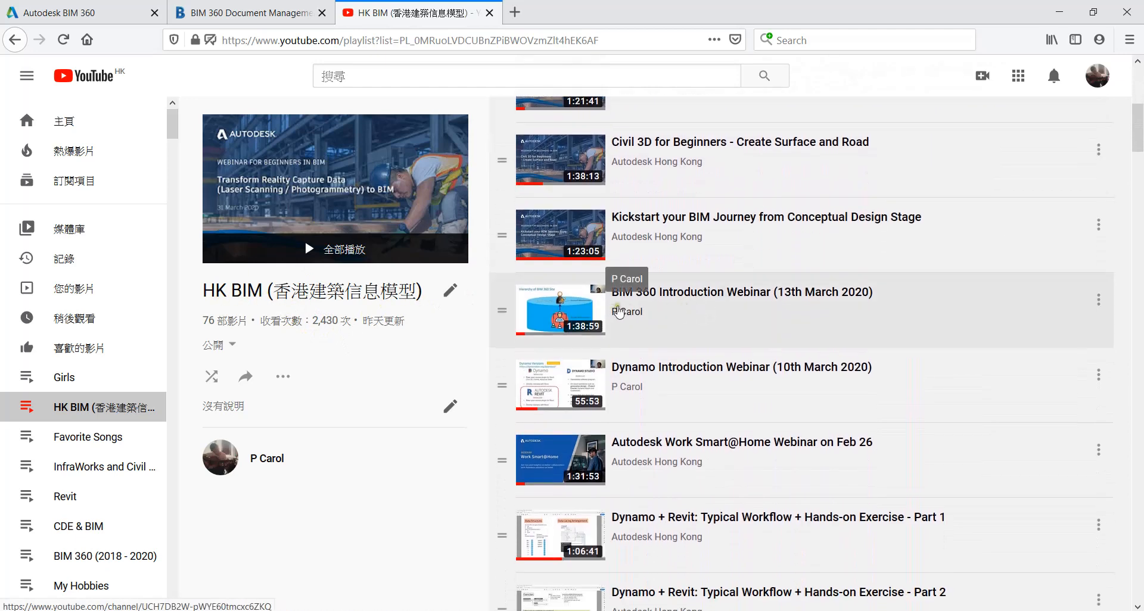